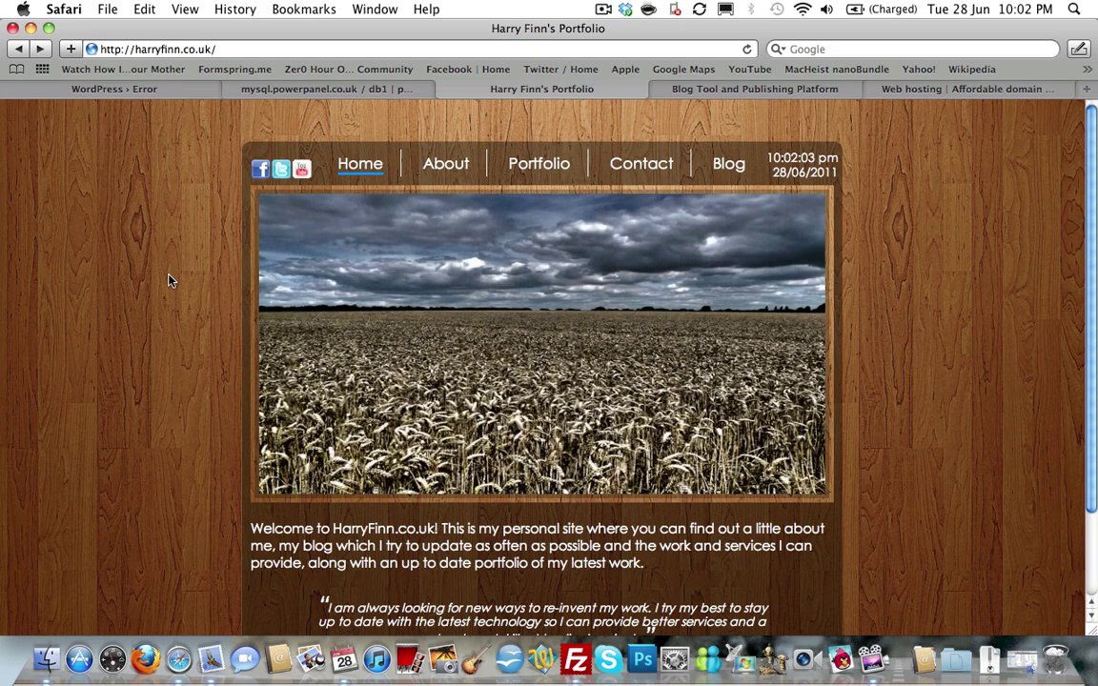
click(721, 165)
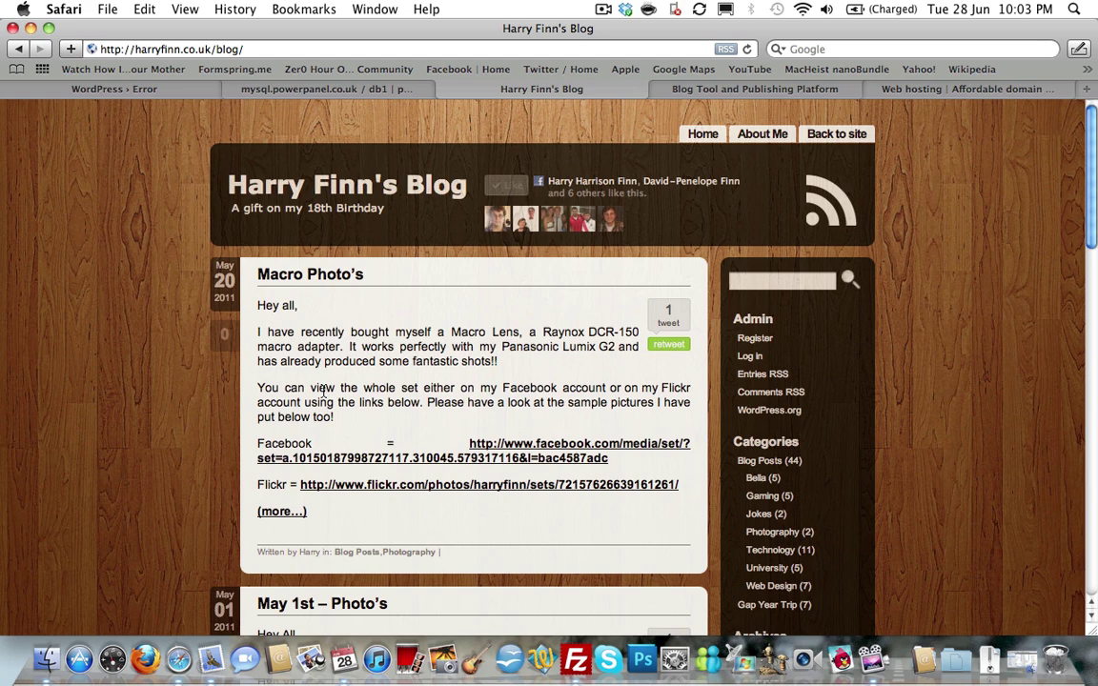
scroll(360, 295, down, 5)
scroll(381, 314, up, 5)
key(super+bracketleft)
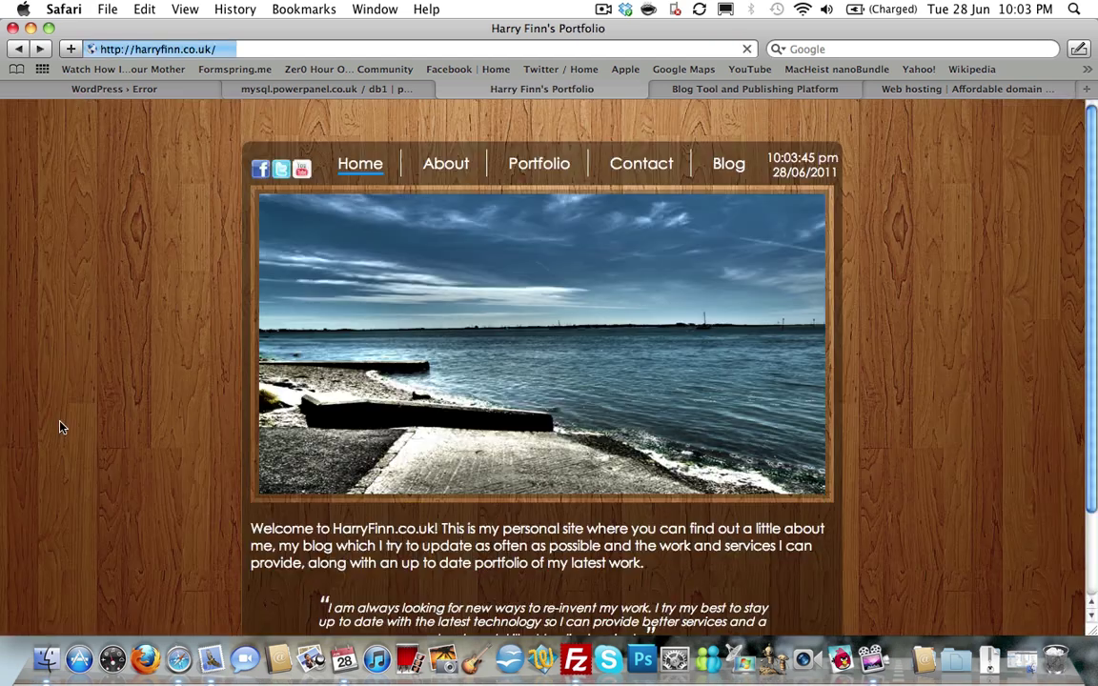
Return to the blog page and scroll through its posts, back up to the Macro Photo's post.
click(730, 169)
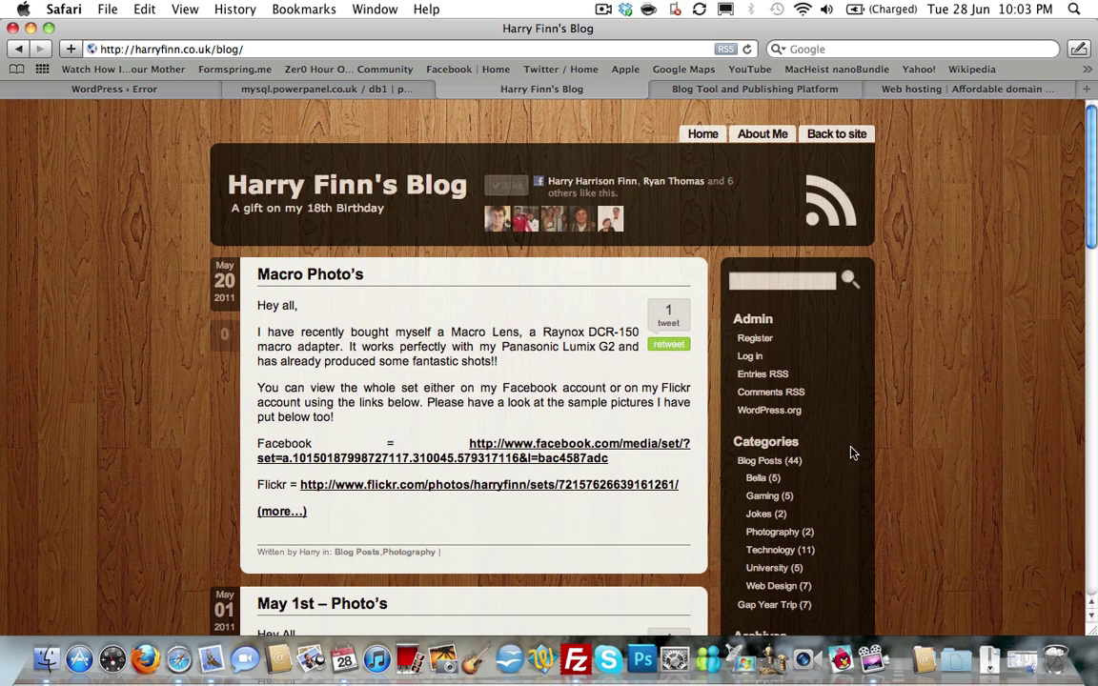
scroll(850, 458, down, 8)
scroll(850, 462, up, 8)
scroll(794, 314, down, 2)
scroll(794, 314, down, 2)
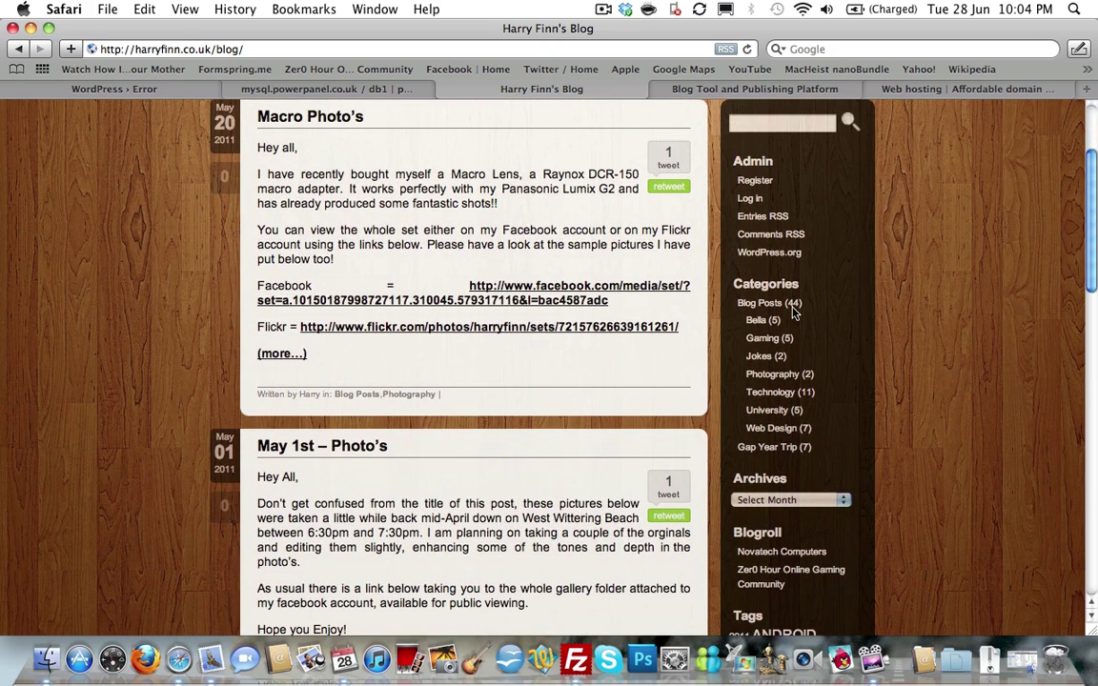
scroll(773, 304, down, 3)
scroll(772, 303, down, 7)
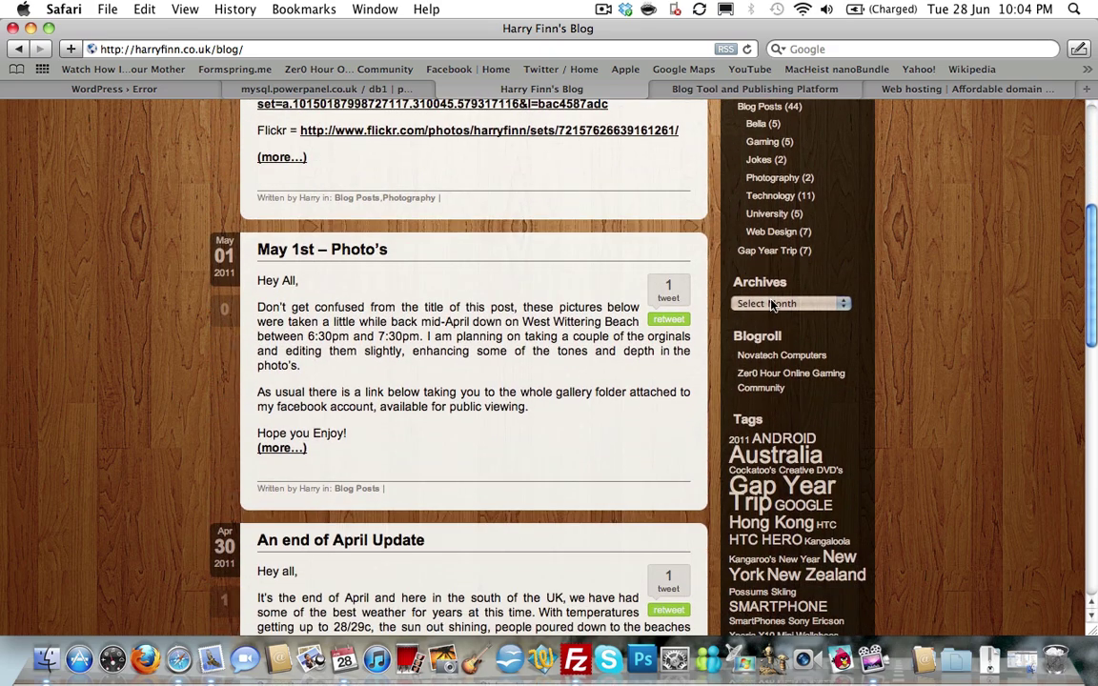
scroll(774, 286, down, 9)
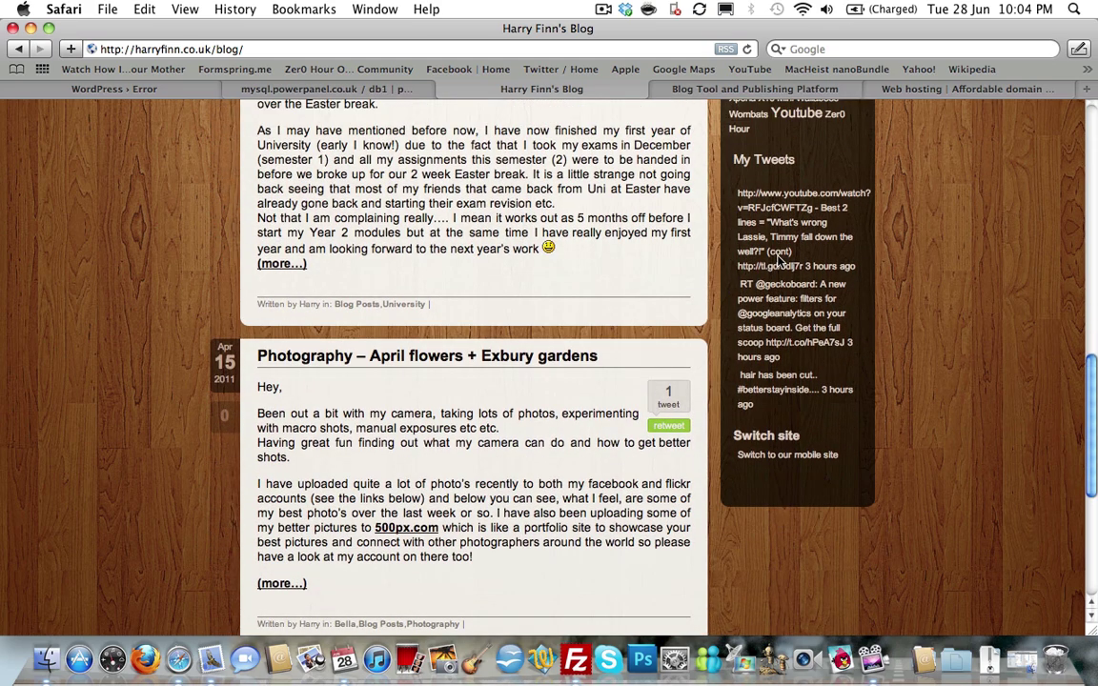
scroll(778, 259, up, 20)
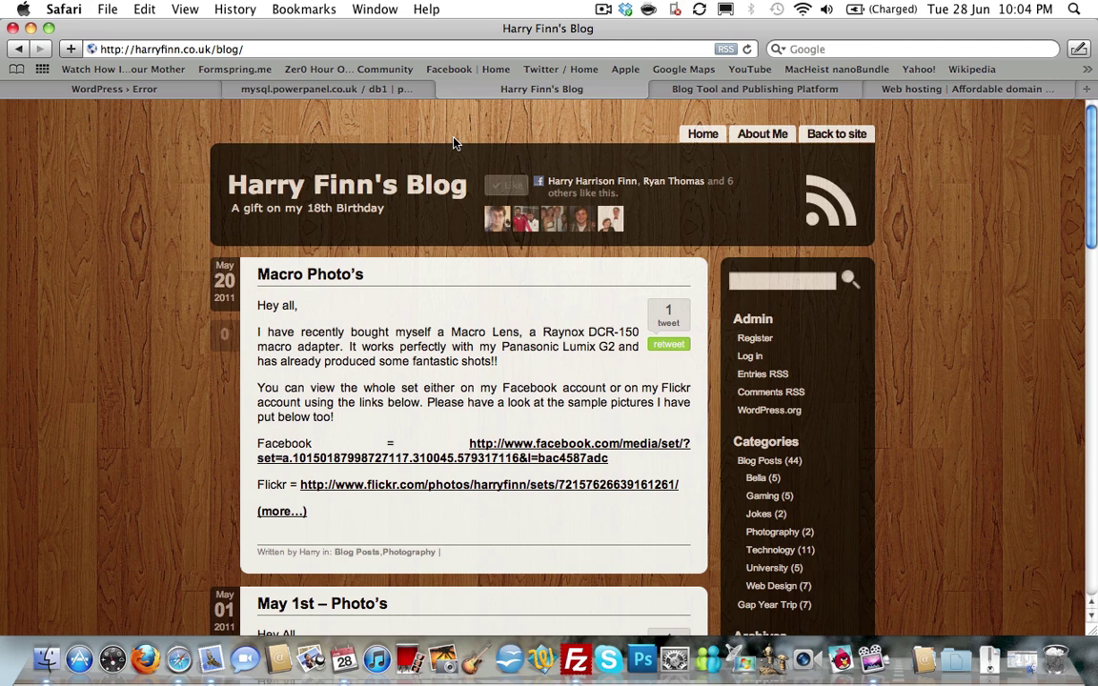
scroll(396, 359, down, 5)
scroll(396, 357, up, 4)
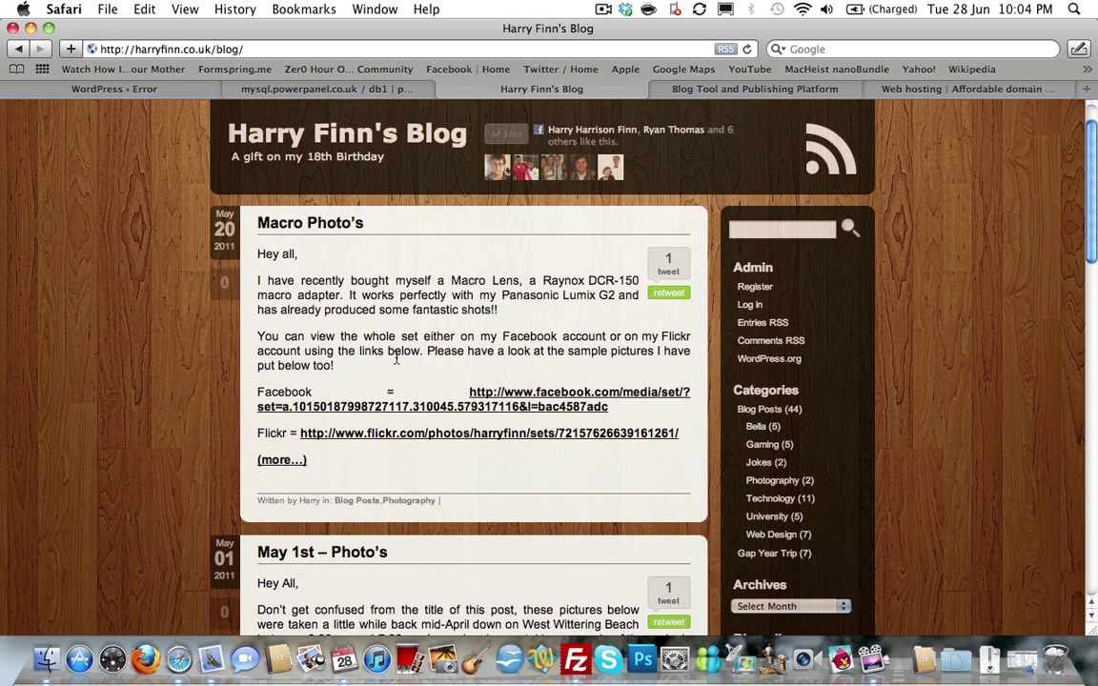
scroll(397, 359, up, 1)
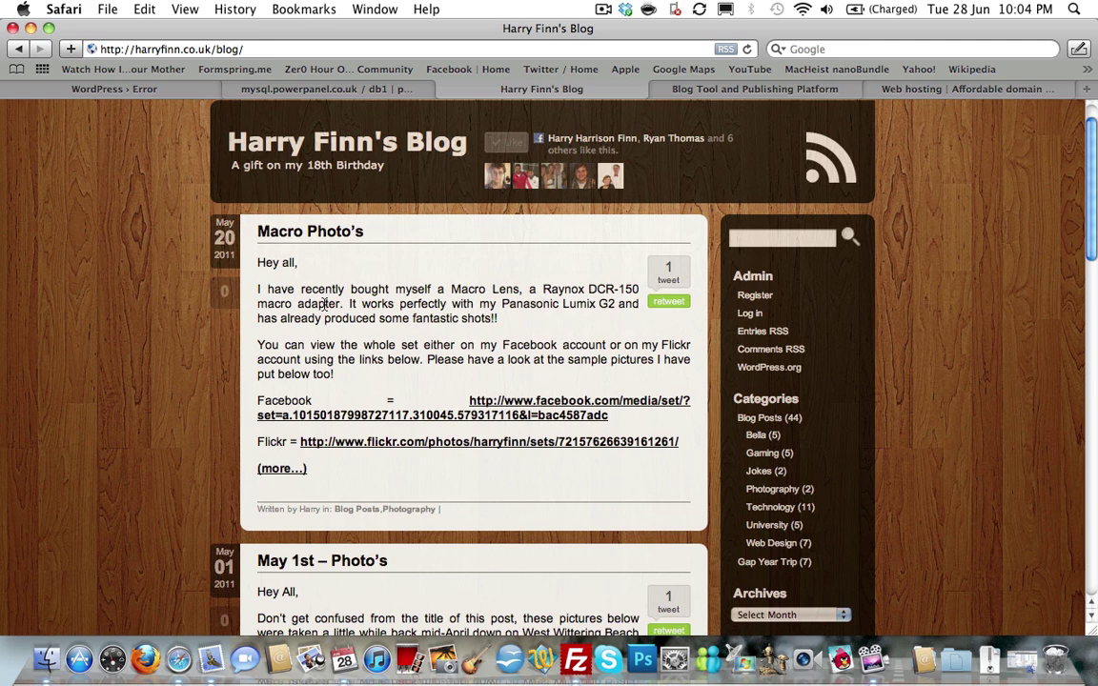
scroll(324, 305, up, 2)
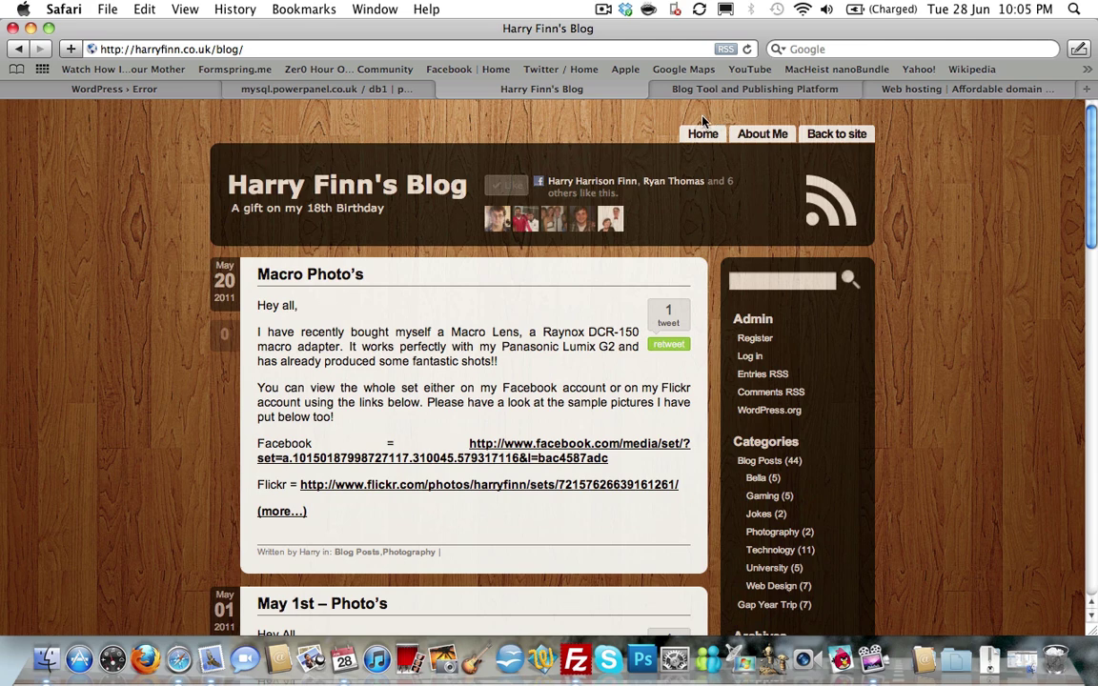
click(939, 89)
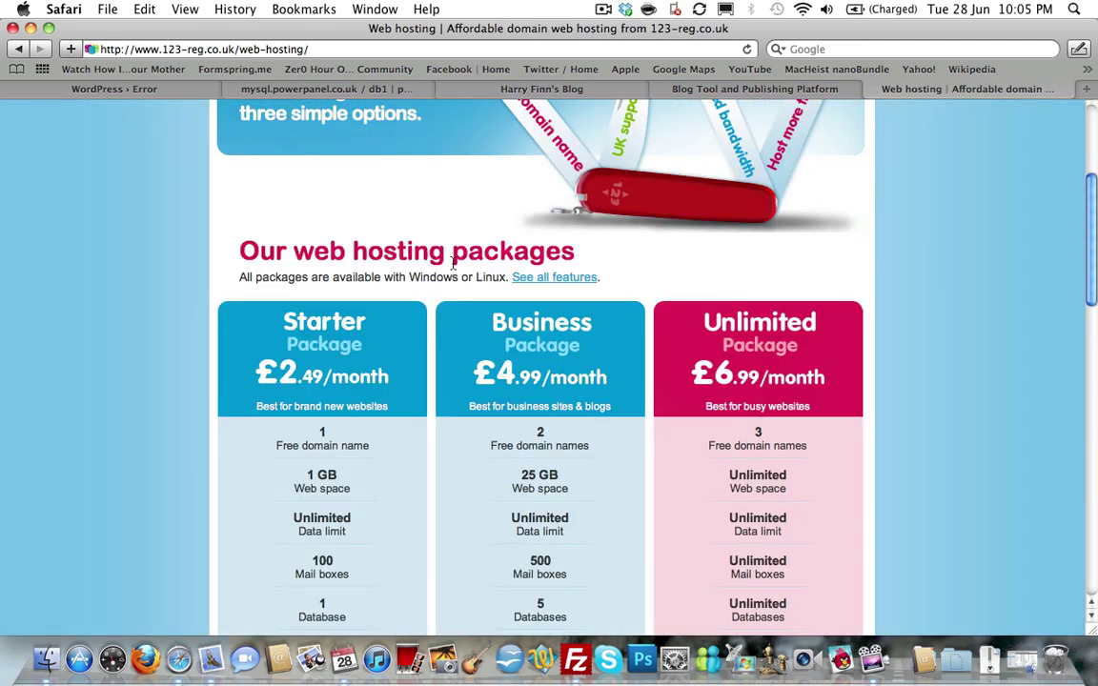
scroll(120, 217, up, 5)
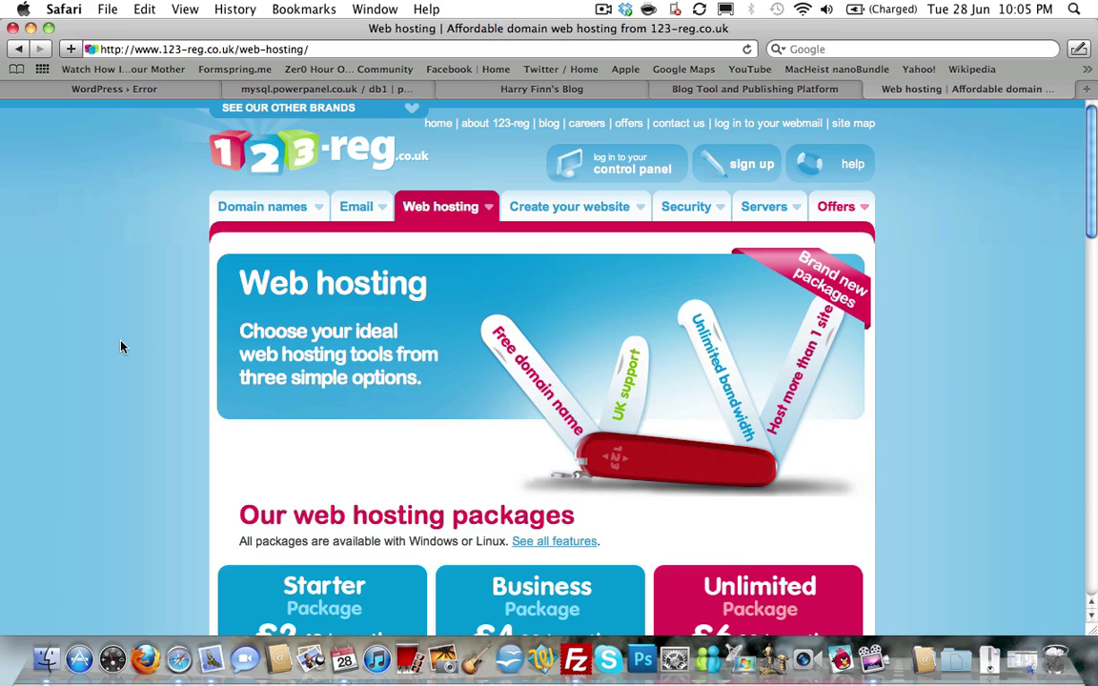
scroll(121, 347, down, 5)
scroll(121, 347, up, 5)
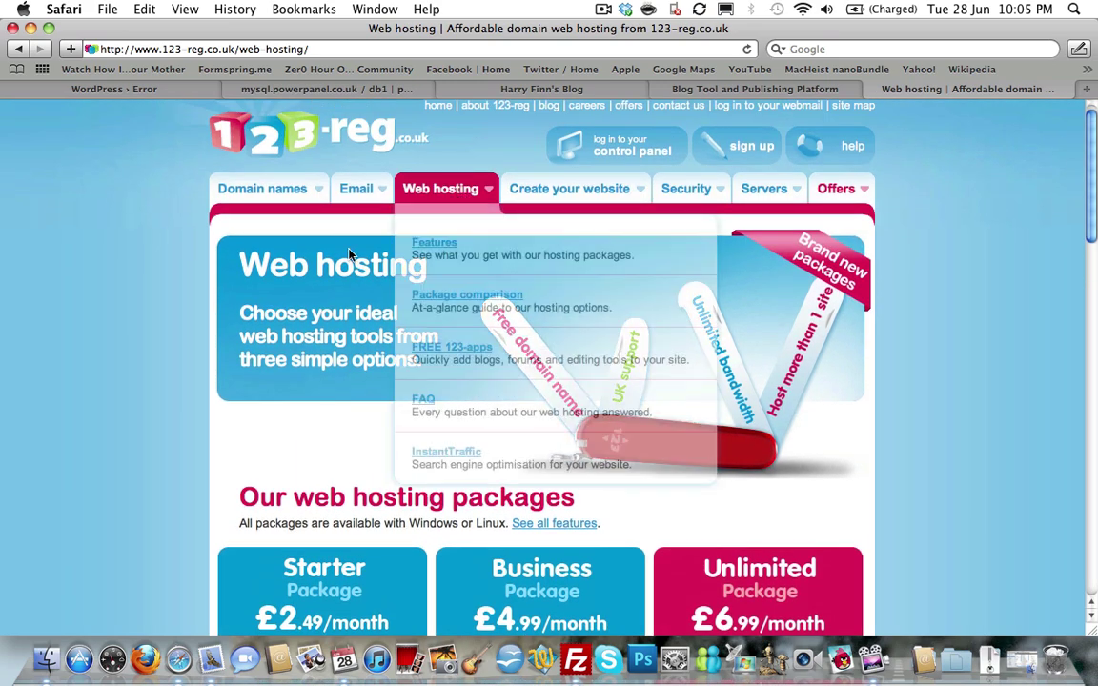
scroll(143, 276, down, 5)
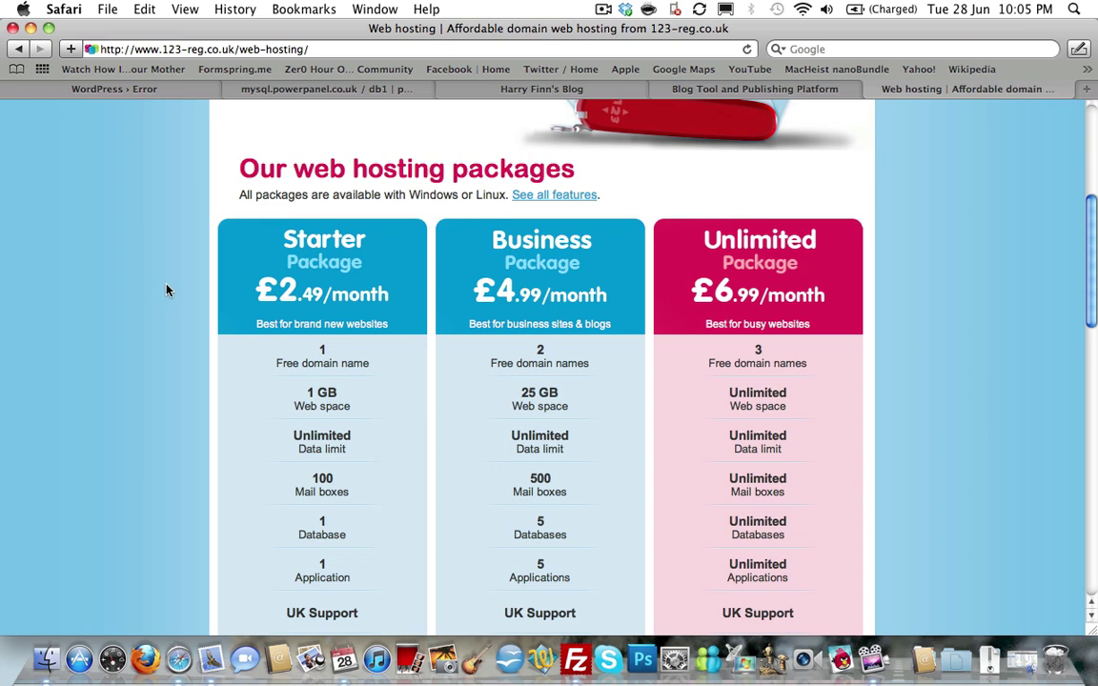
scroll(166, 290, down, 4)
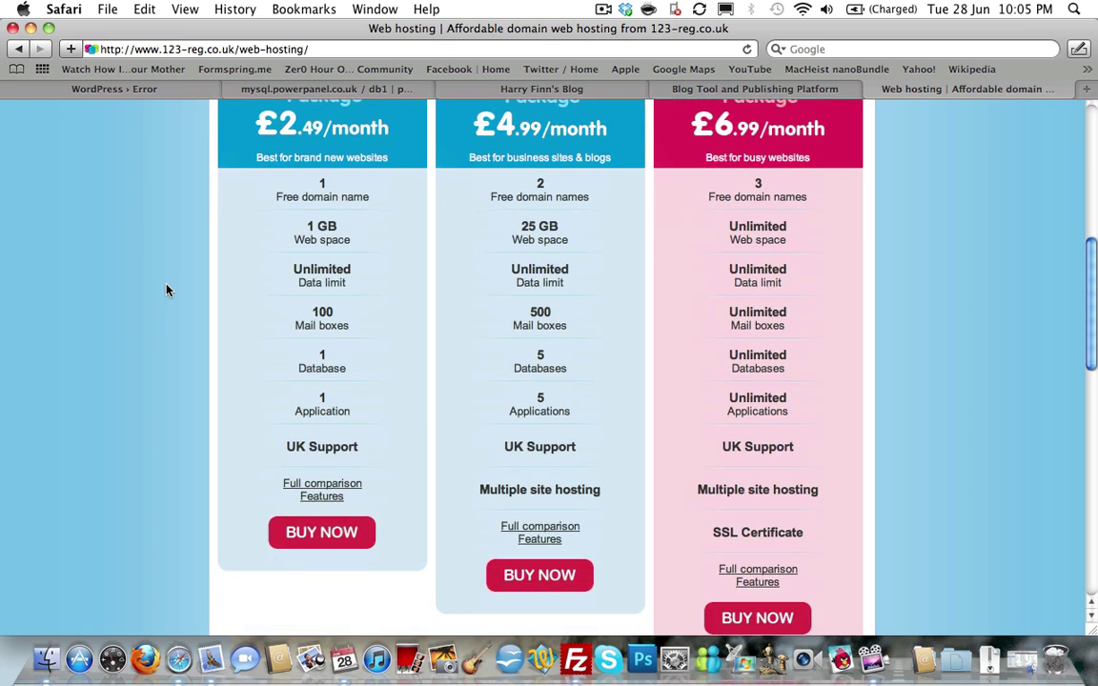
scroll(166, 290, up, 3)
scroll(166, 290, down, 2)
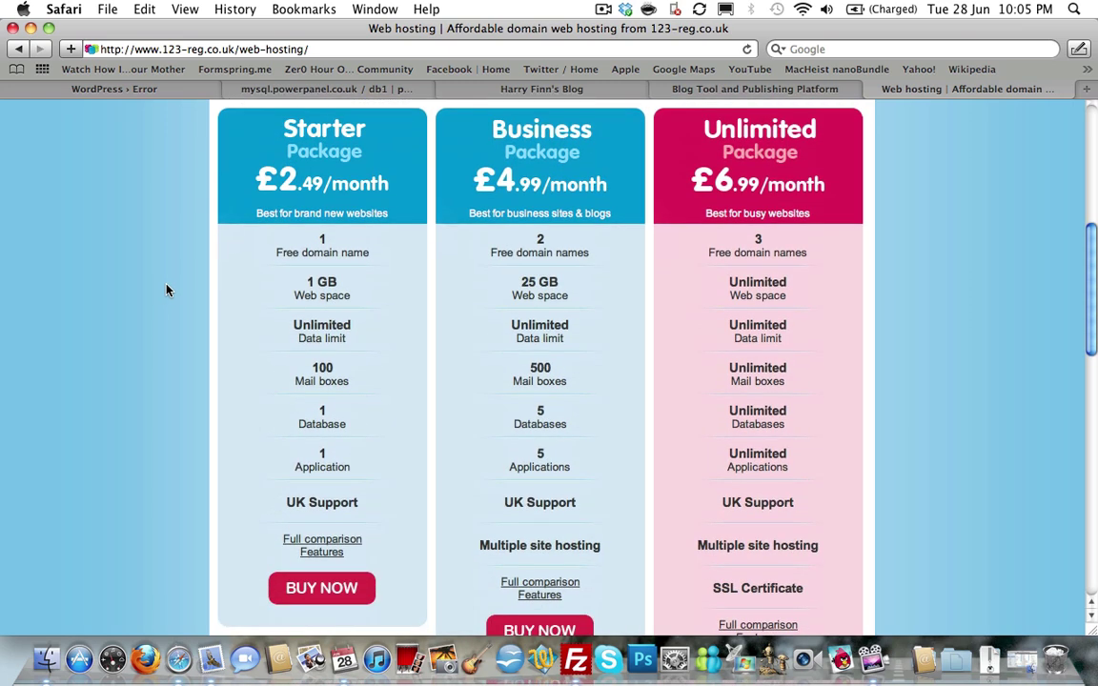
mouse_move(278, 246)
scroll(163, 260, down, 1)
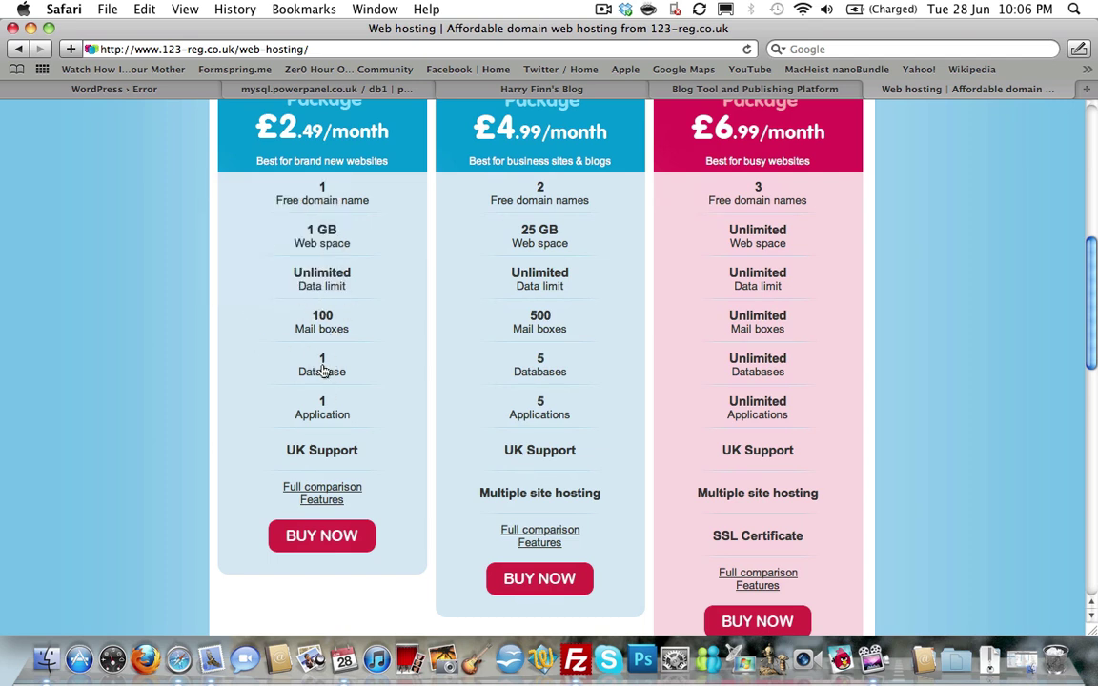
mouse_move(324, 374)
scroll(347, 489, up, 10)
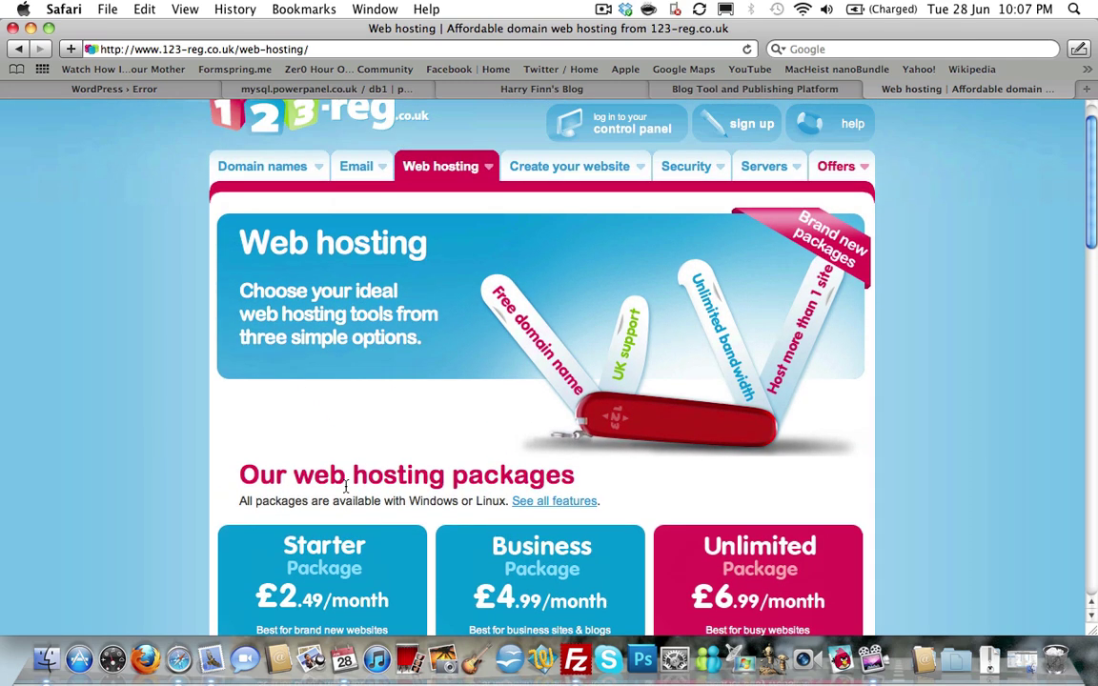
scroll(347, 489, down, 4)
scroll(347, 489, down, 5)
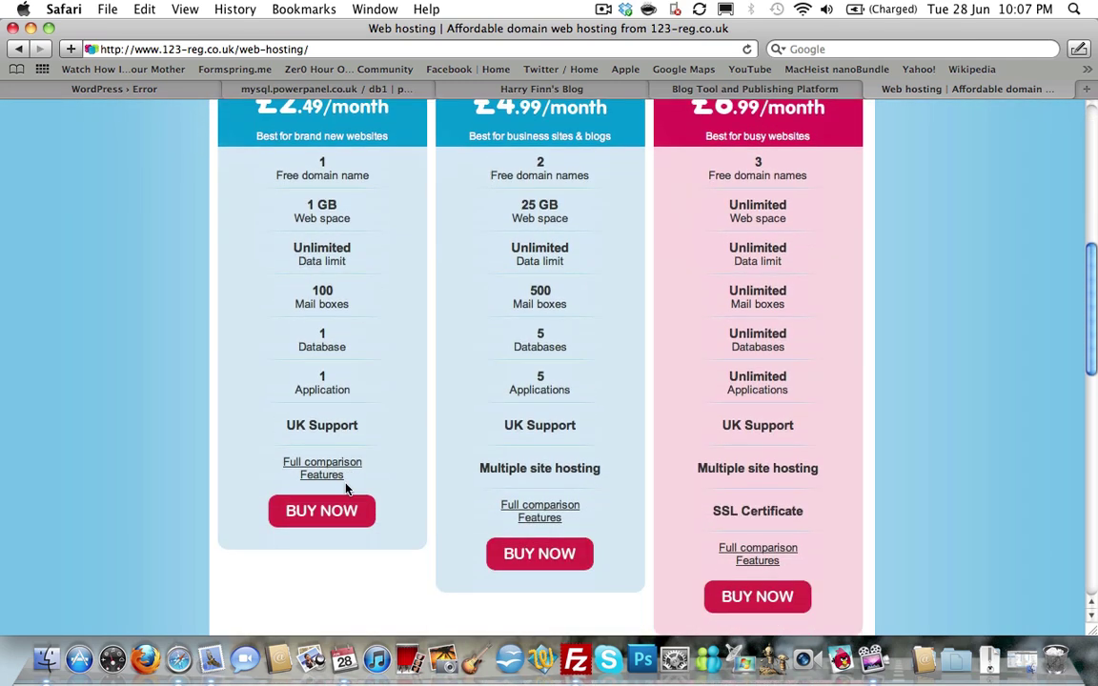
scroll(347, 489, up, 4)
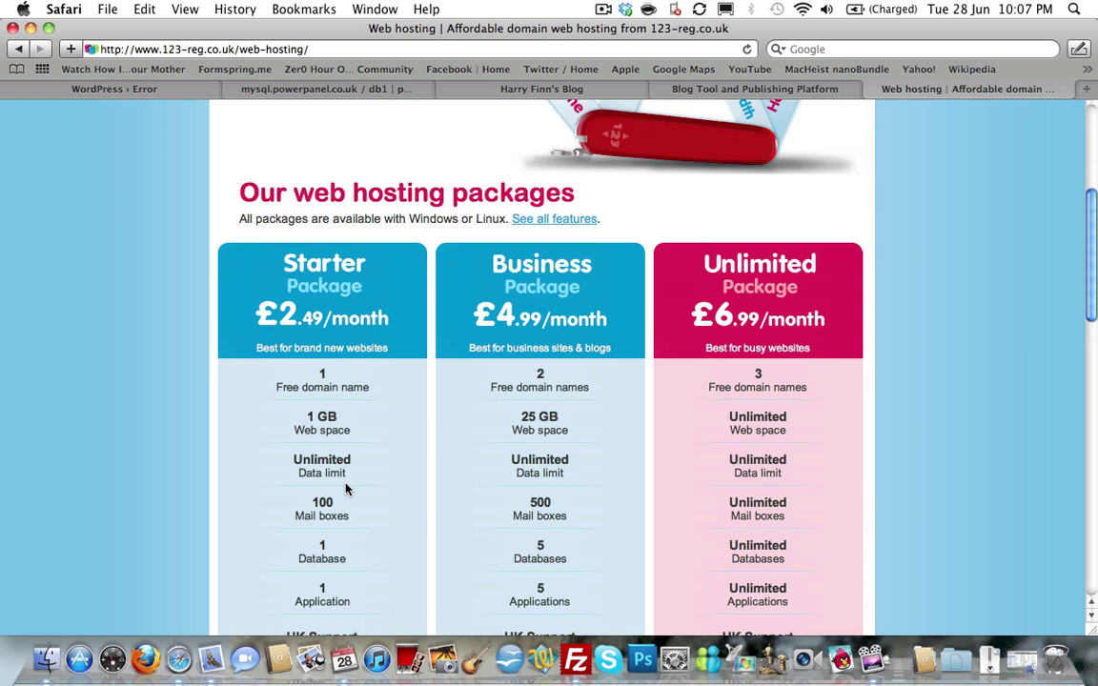
scroll(346, 489, up, 6)
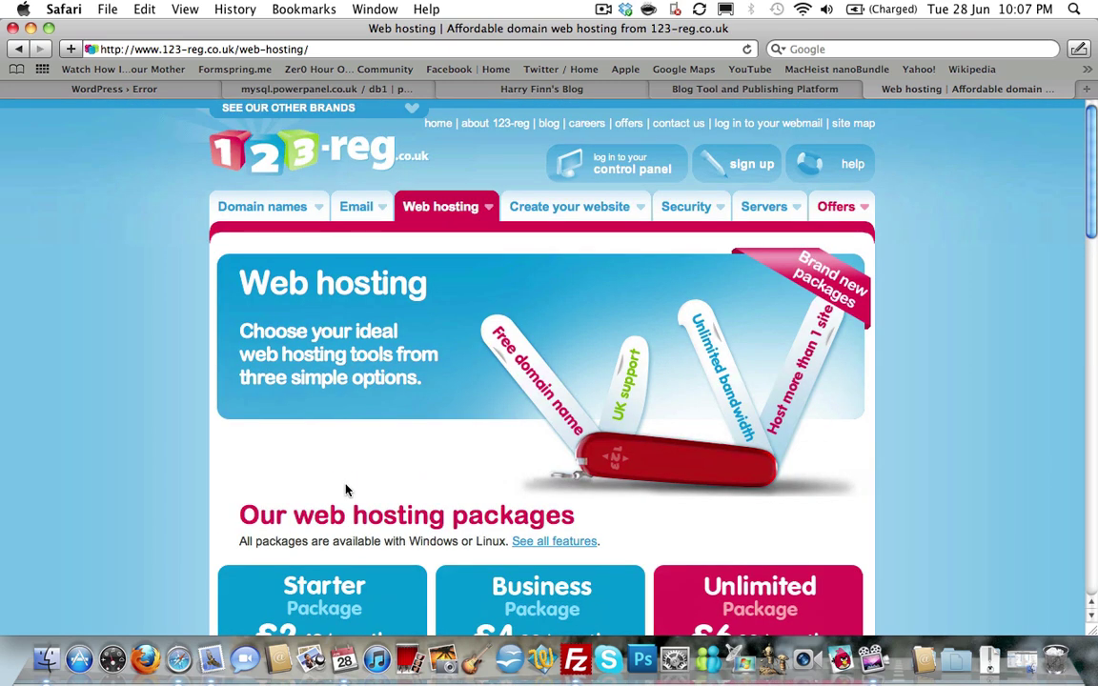
scroll(346, 489, down, 3)
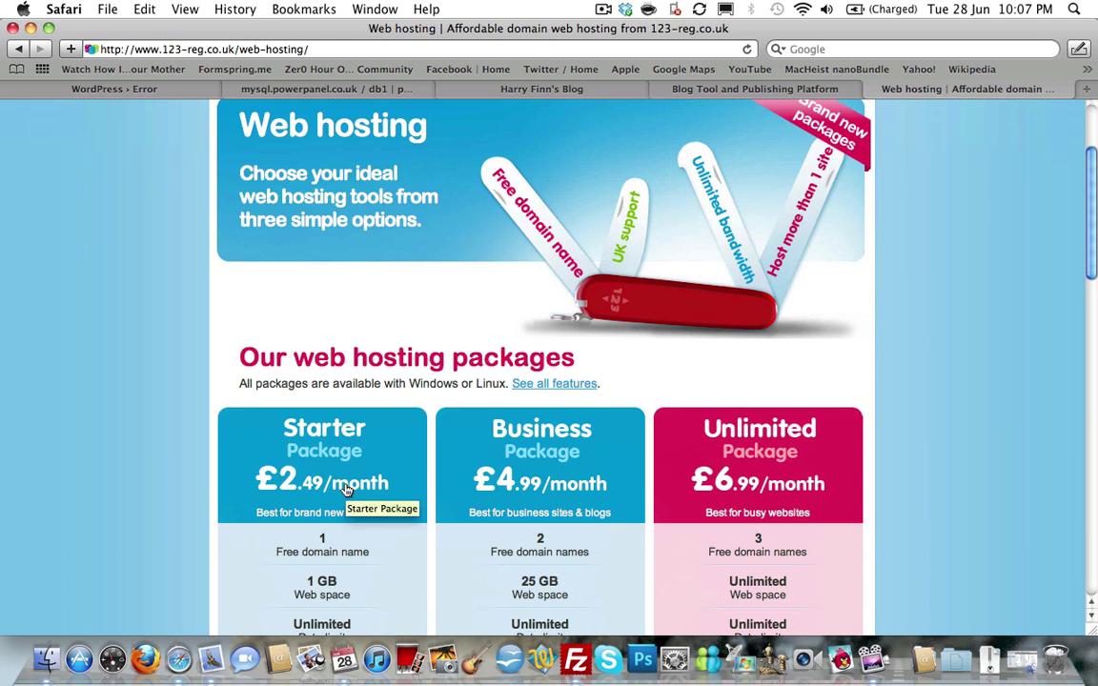
Close the 123-reg web hosting page in Safari.
click(873, 89)
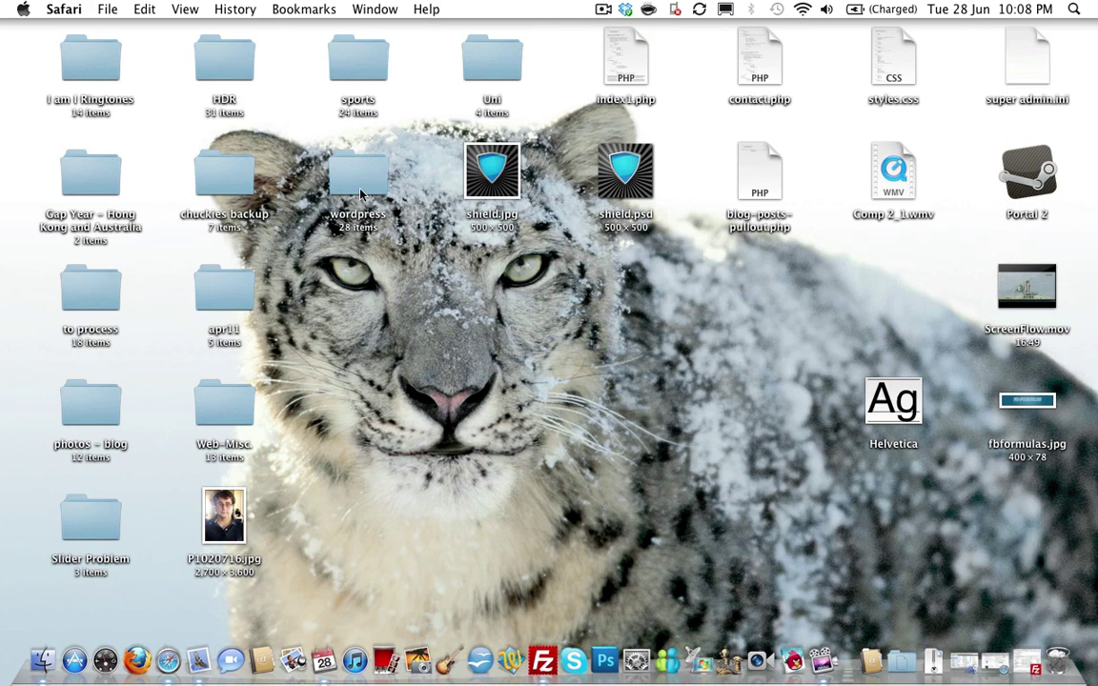
Open the desktop wordpress folder in Finder and scroll through its 28 items.
click(358, 179)
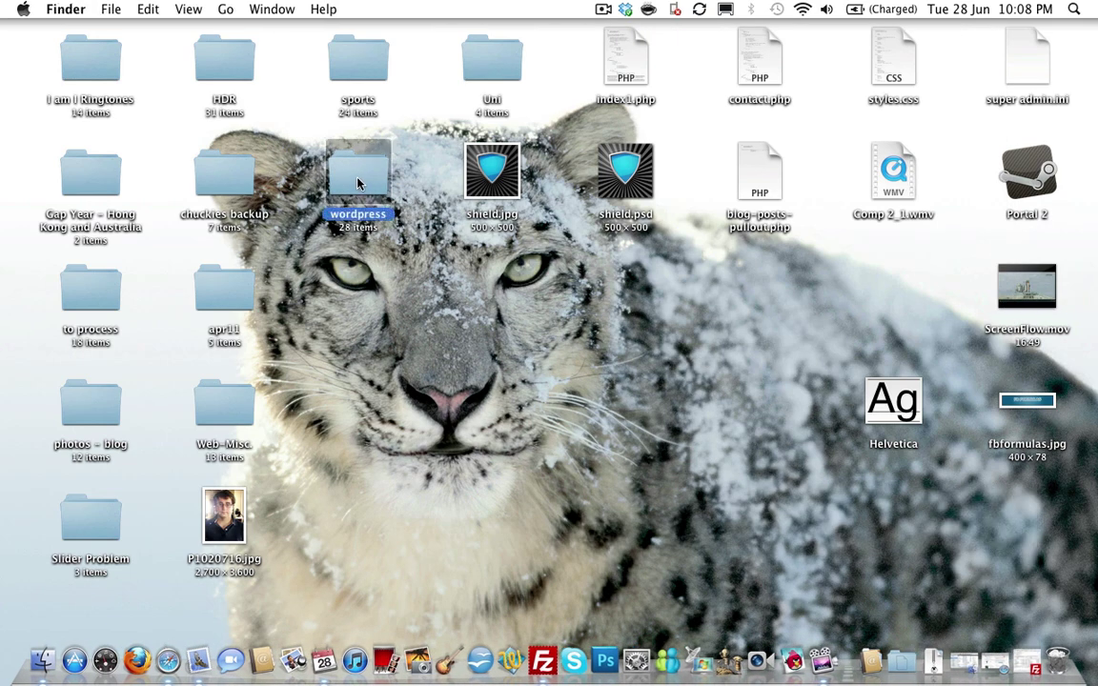
double_click(358, 181)
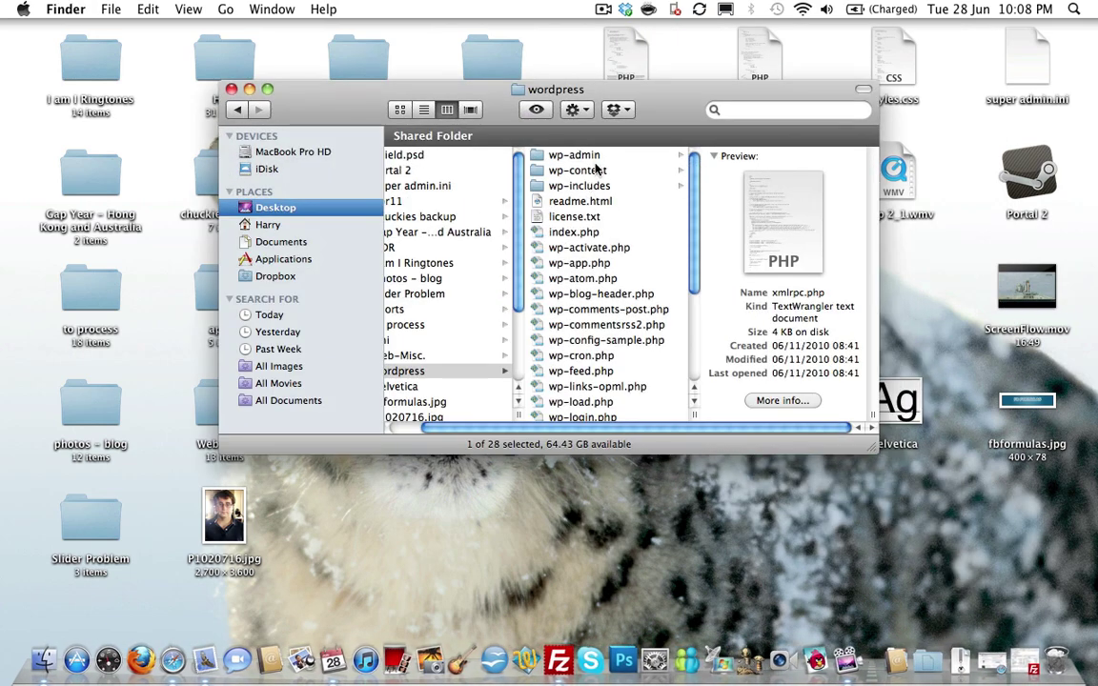
scroll(596, 168, down, 5)
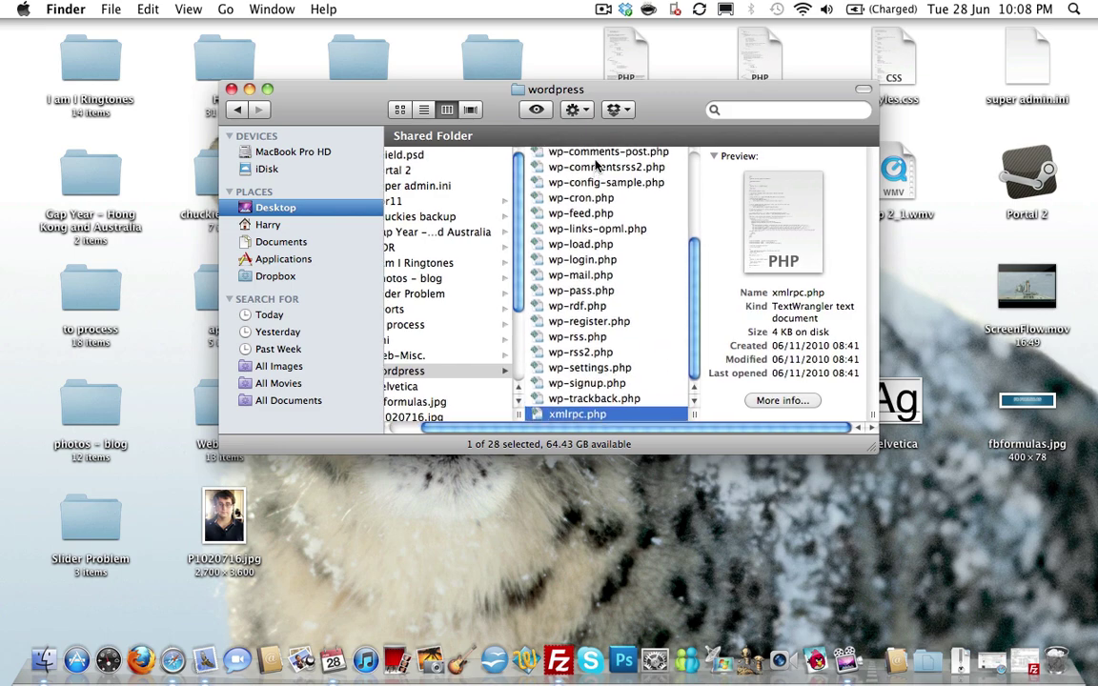
scroll(595, 168, up, 3)
scroll(597, 166, up, 3)
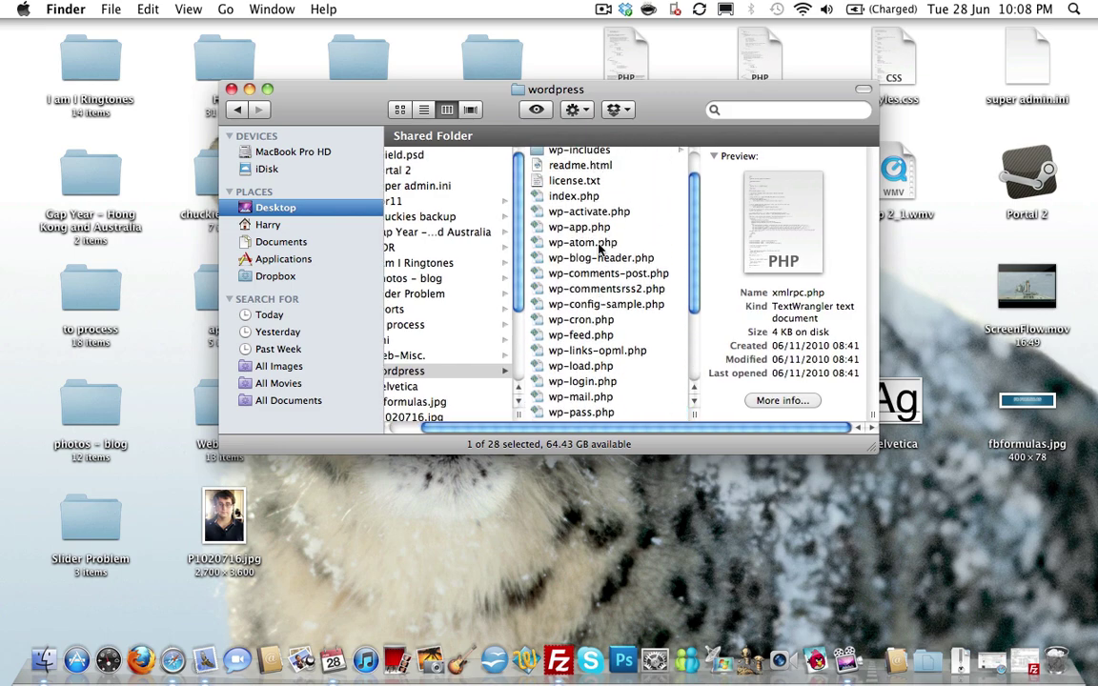
Bring FileZilla forward and compare the local and remote wordpress file lists.
click(560, 654)
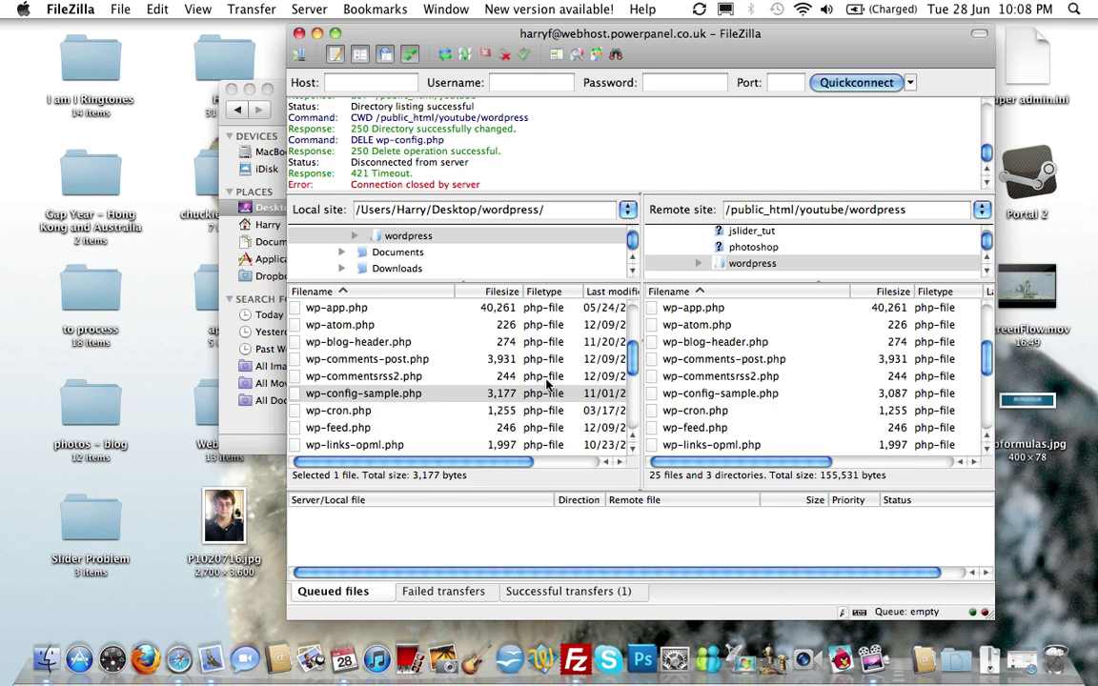
scroll(762, 391, up, 3)
click(423, 325)
scroll(425, 329, up, 3)
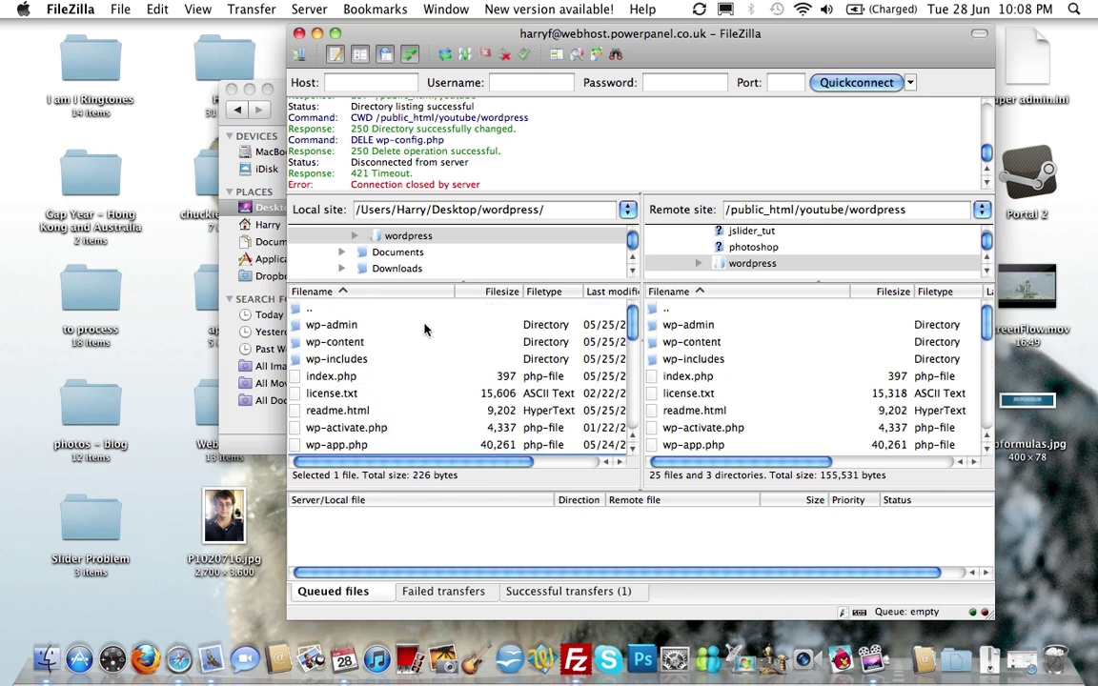
scroll(392, 343, down, 7)
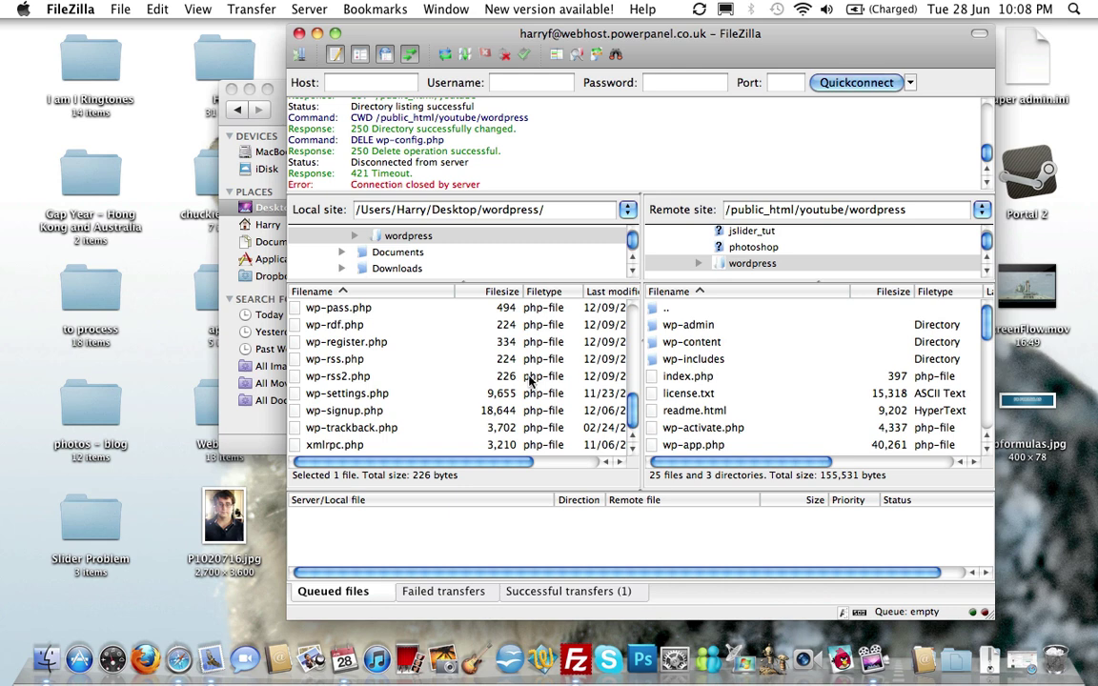
scroll(531, 381, up, 7)
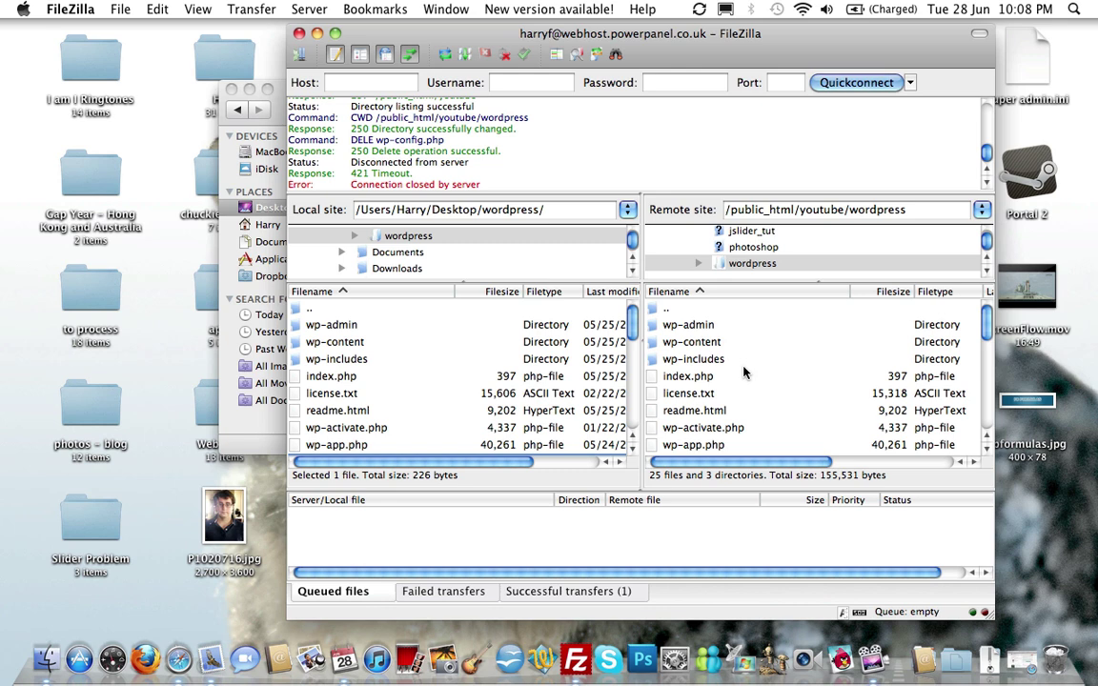
scroll(696, 386, down, 5)
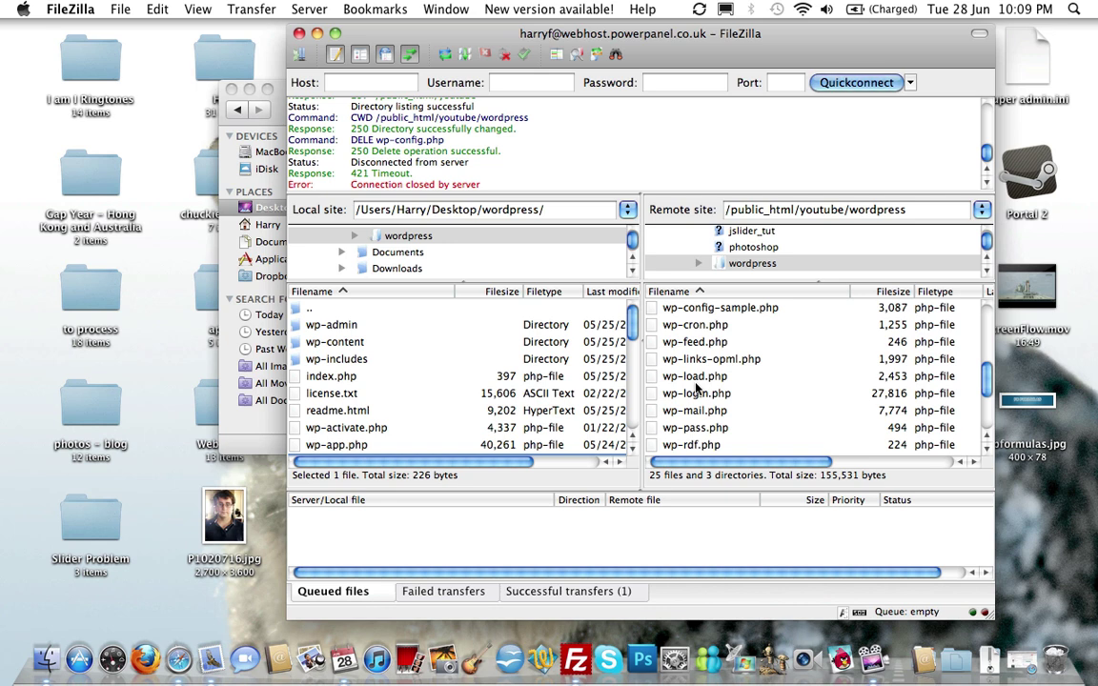
scroll(695, 384, down, 4)
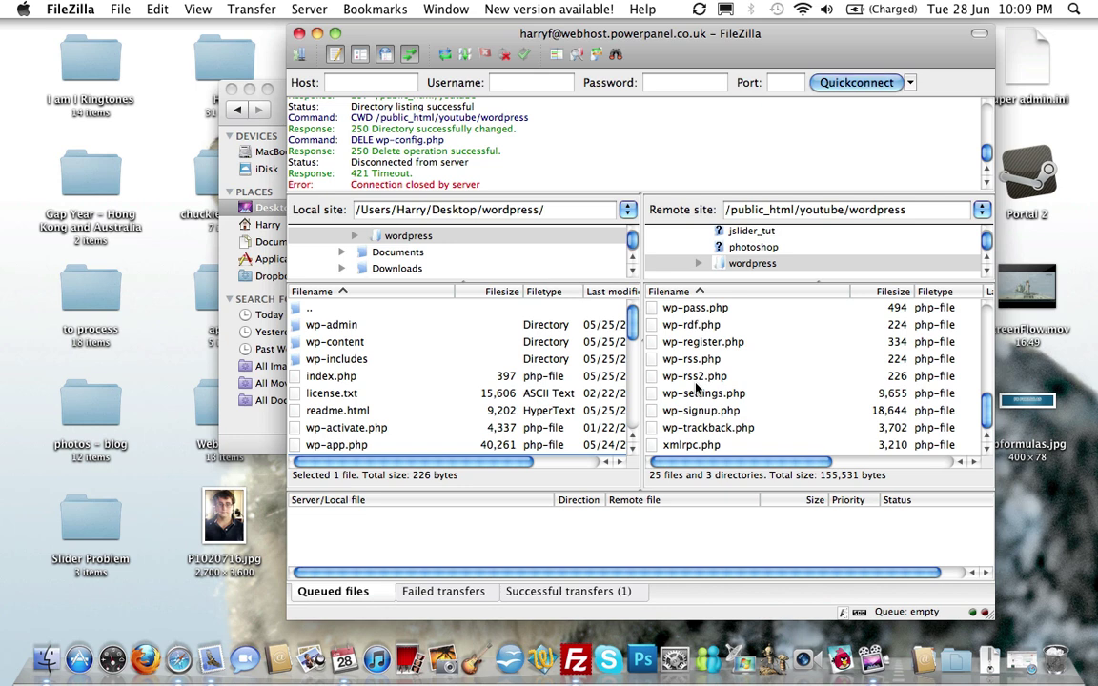
Go back in Safari to the Index of /youtube listing and reopen the wordpress/ link.
click(176, 630)
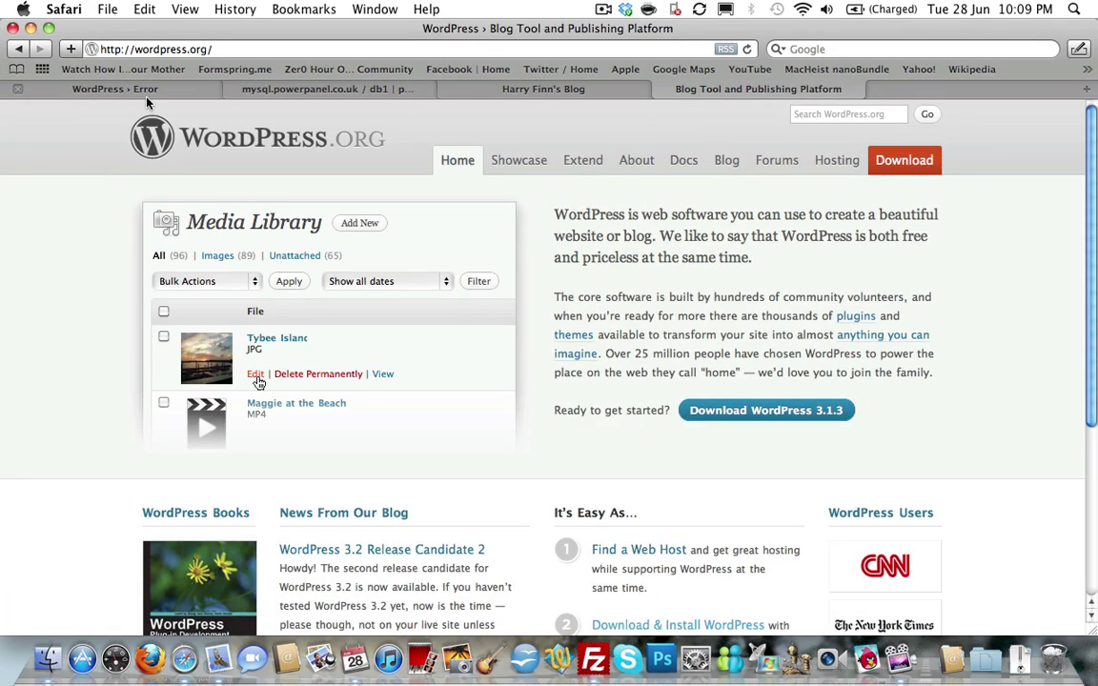
click(145, 90)
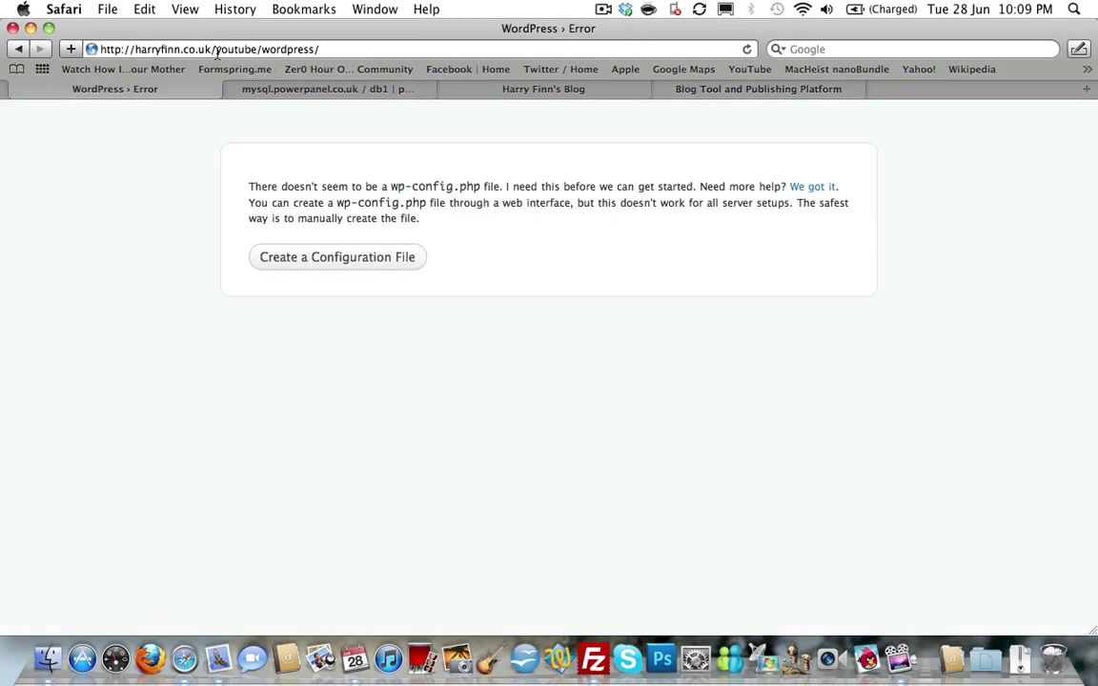
key(super+bracketleft)
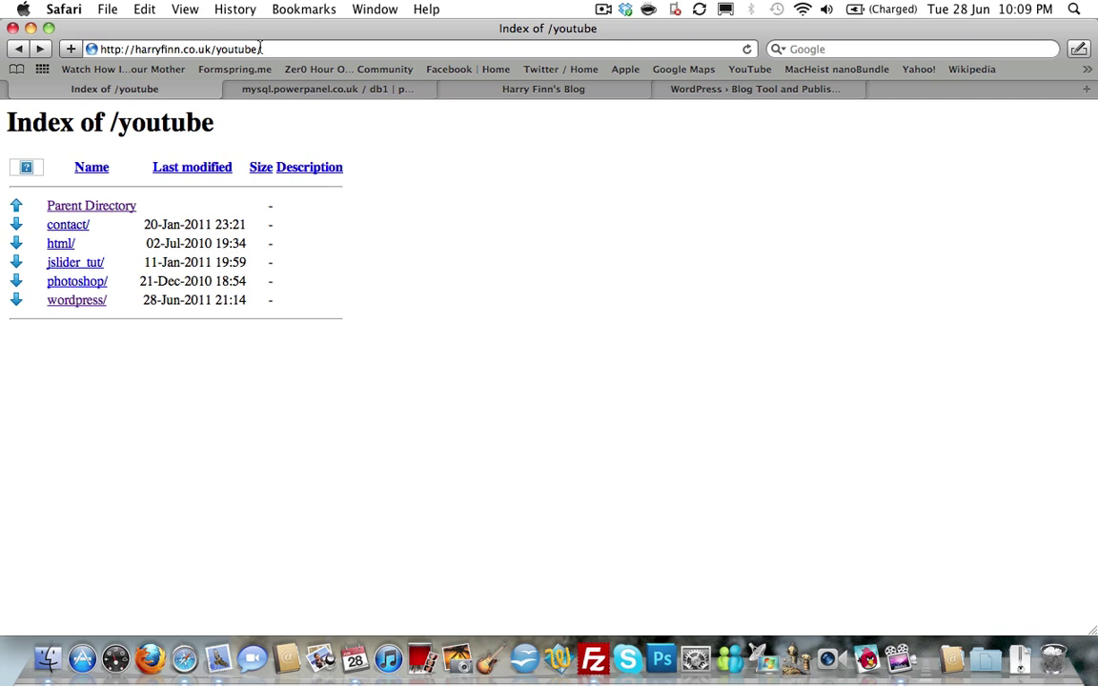
click(92, 307)
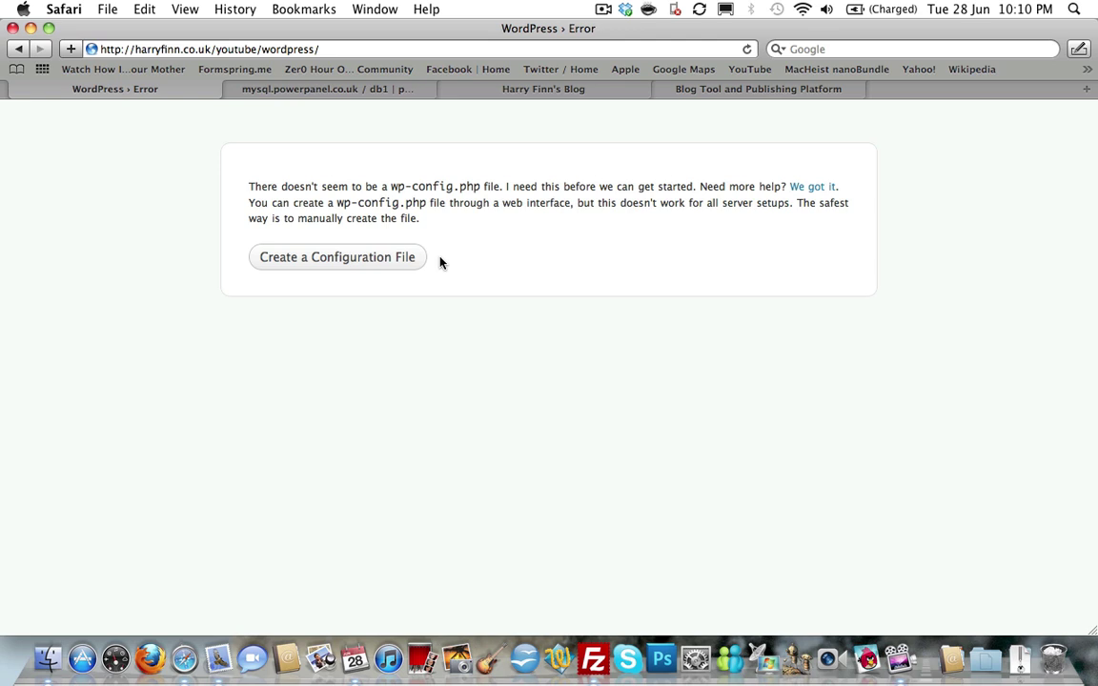
Start creating the WordPress configuration file from the missing wp-config.php error page.
click(310, 264)
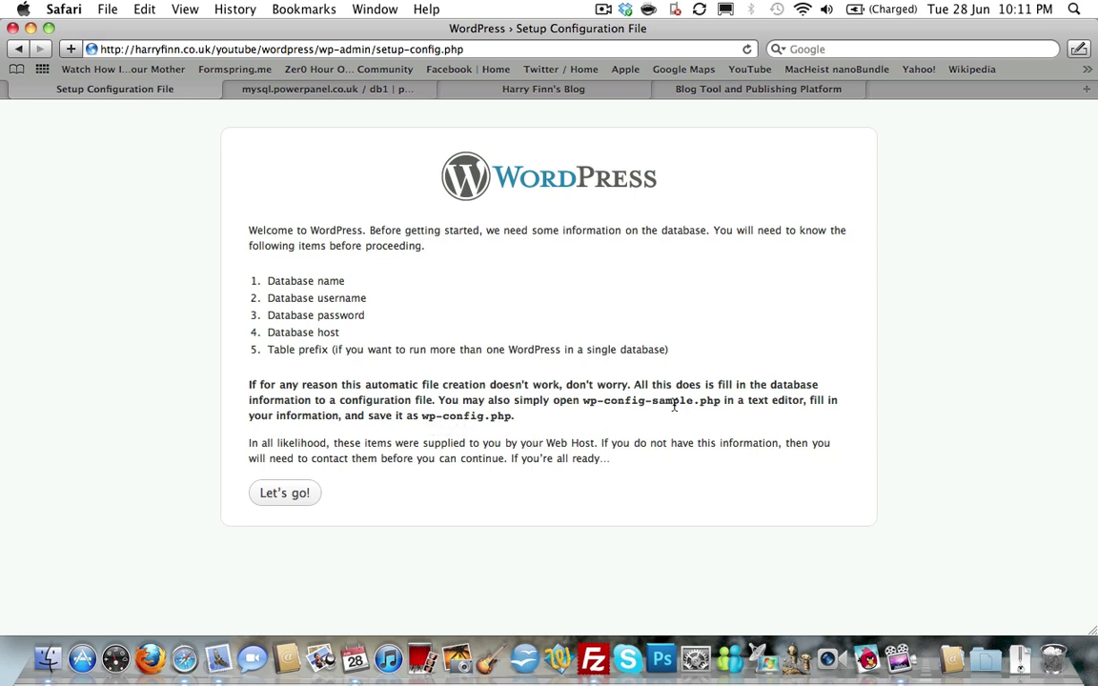
Fill the database form with the host and table prefix wp_youtube_, submit, then retry after the error.
click(276, 498)
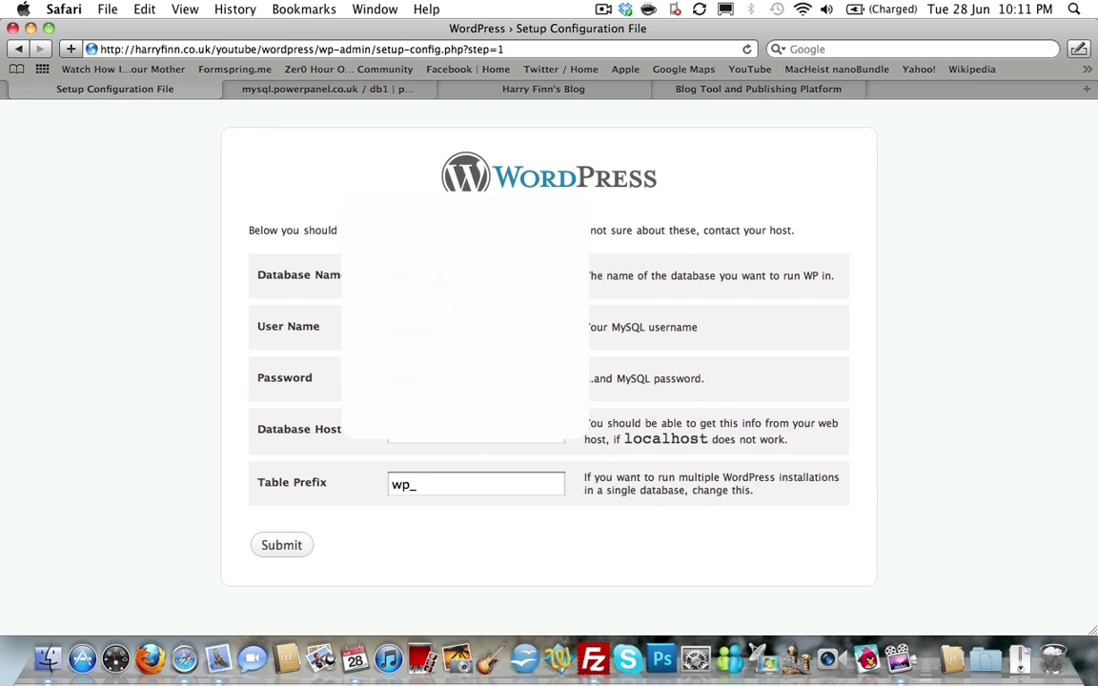
click(476, 442)
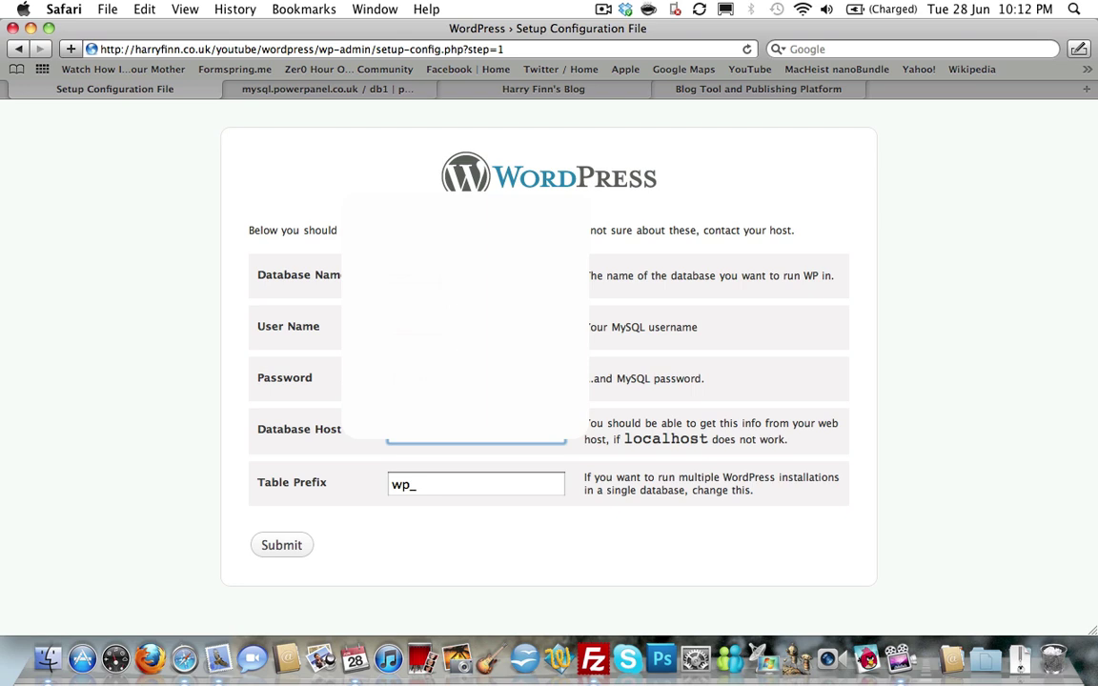
click(416, 485)
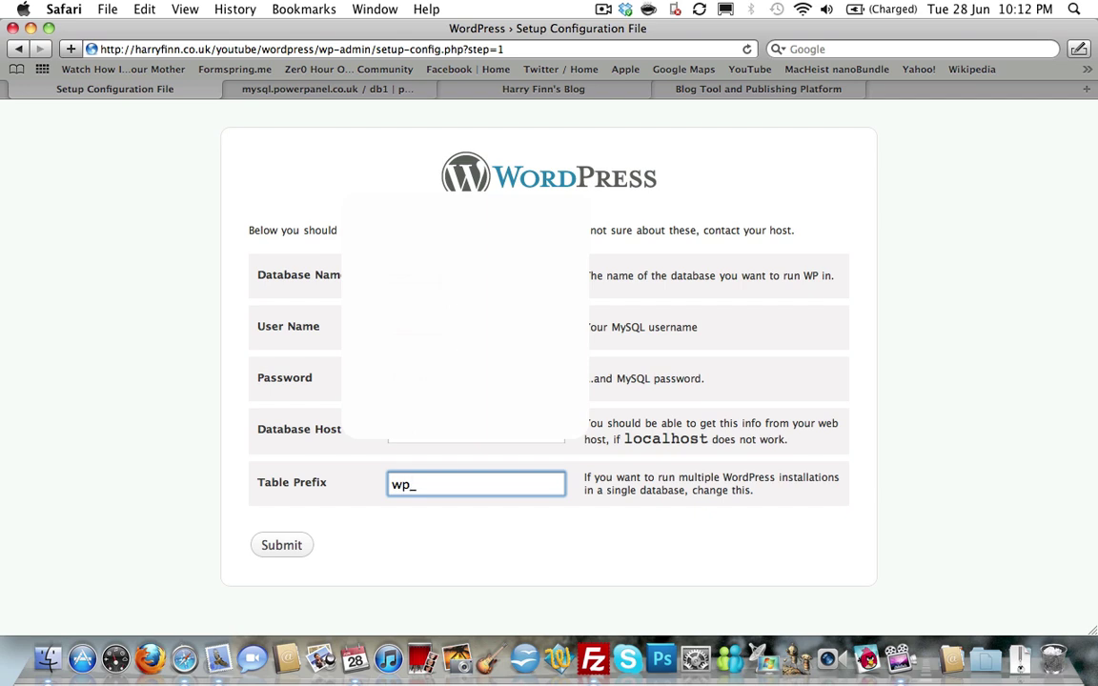
text(_)
text(youtube_)
click(291, 551)
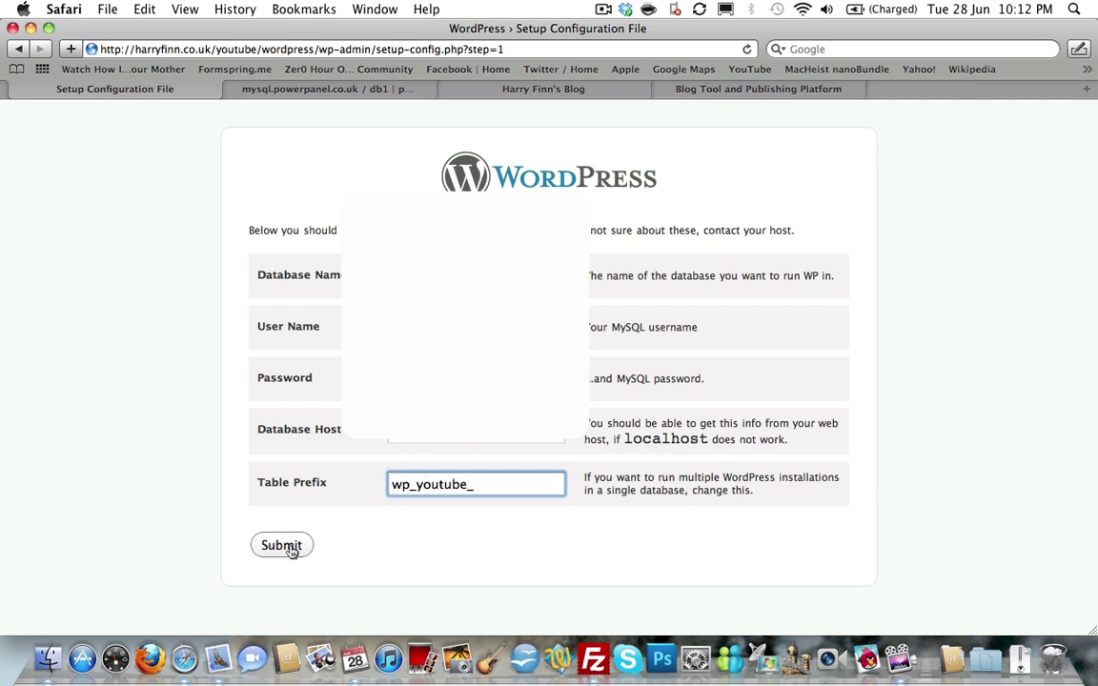
click(263, 456)
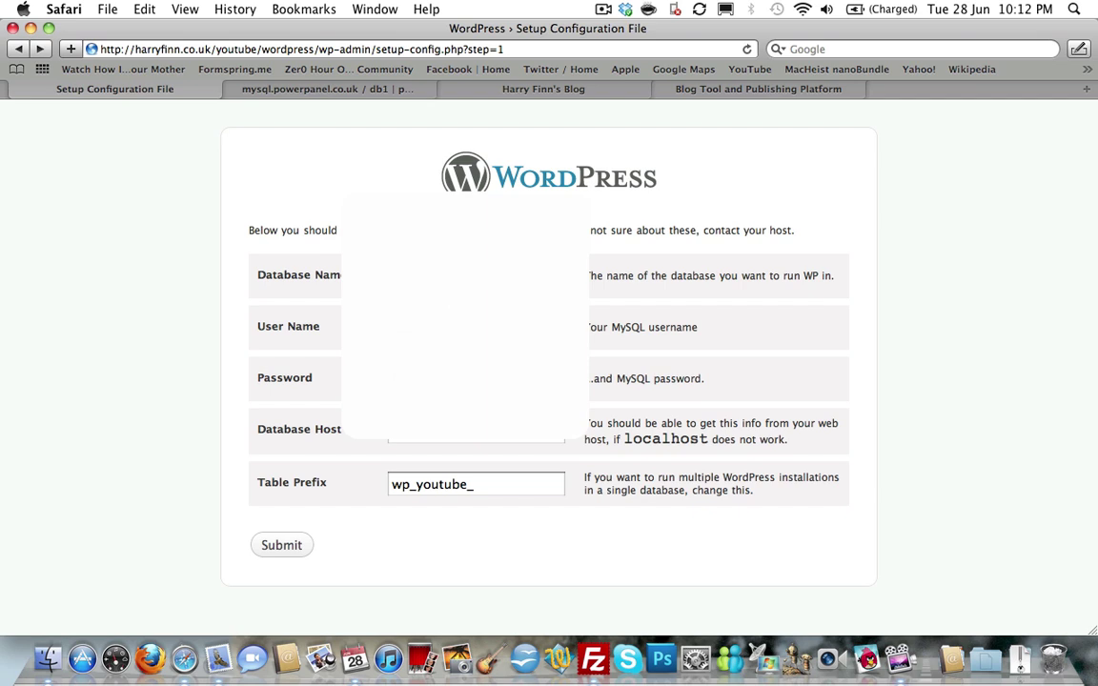
Submit the database settings, retry after the connection error, and submit again successfully.
click(279, 544)
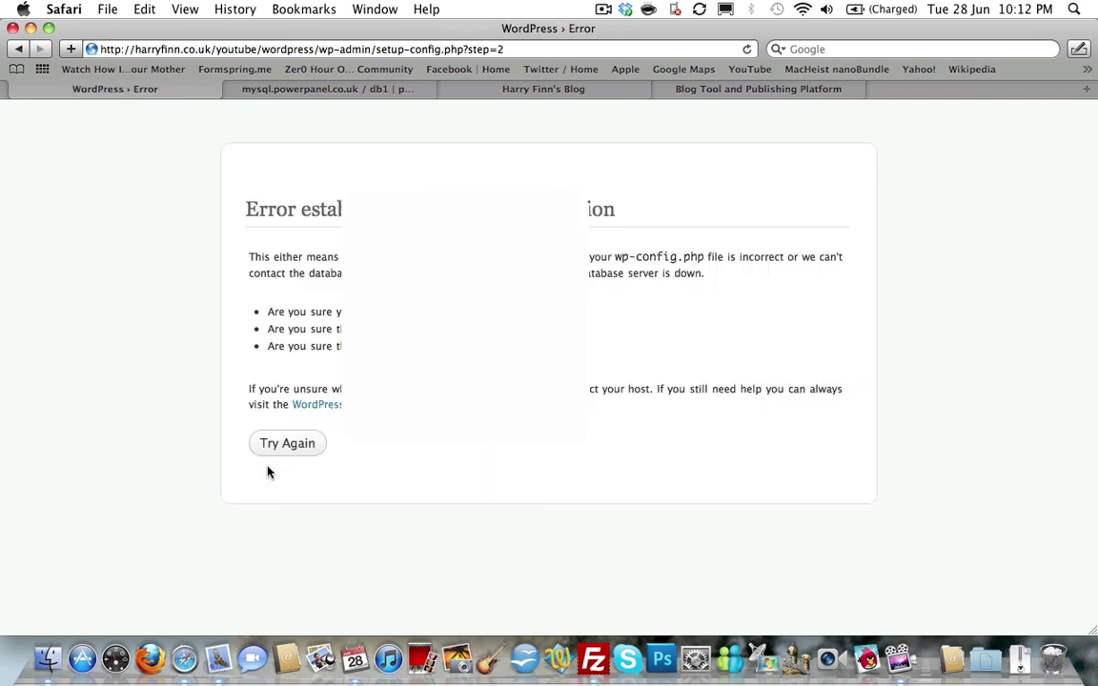
click(275, 444)
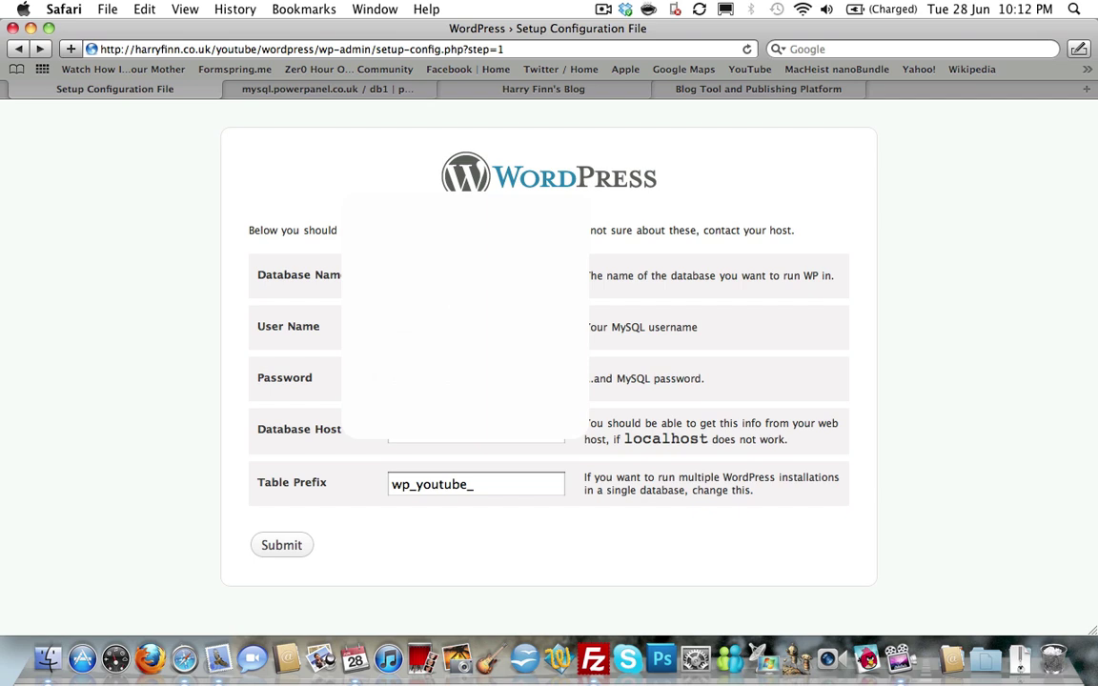
click(281, 548)
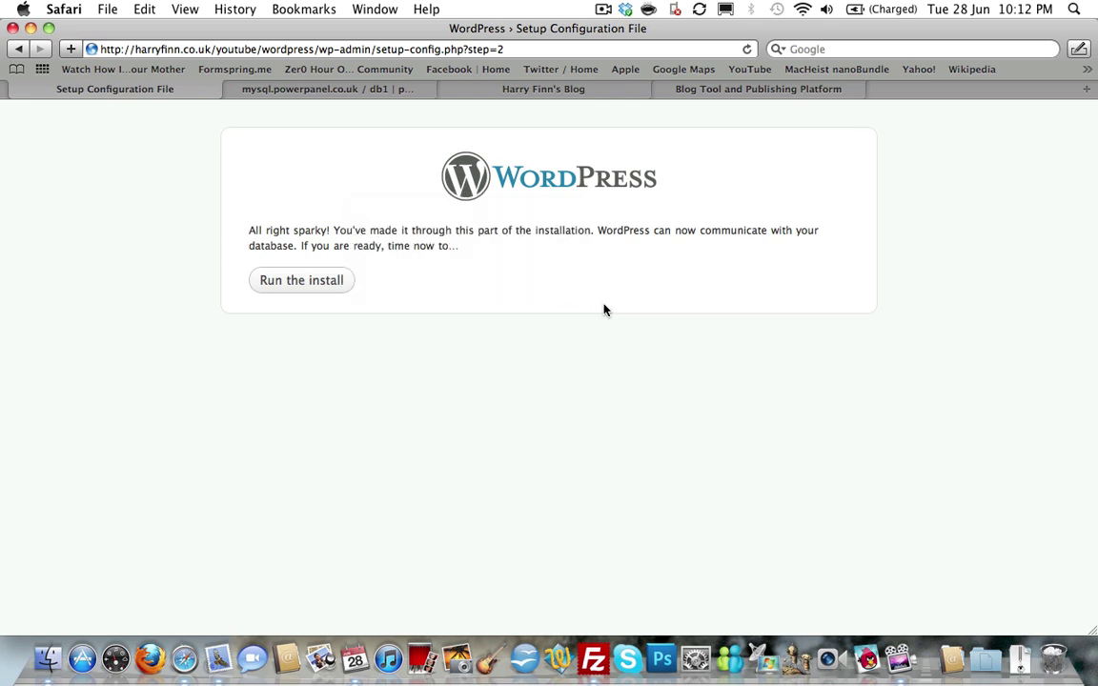
Run the install and enter 'My Blog' as the site title with username admin.
click(325, 288)
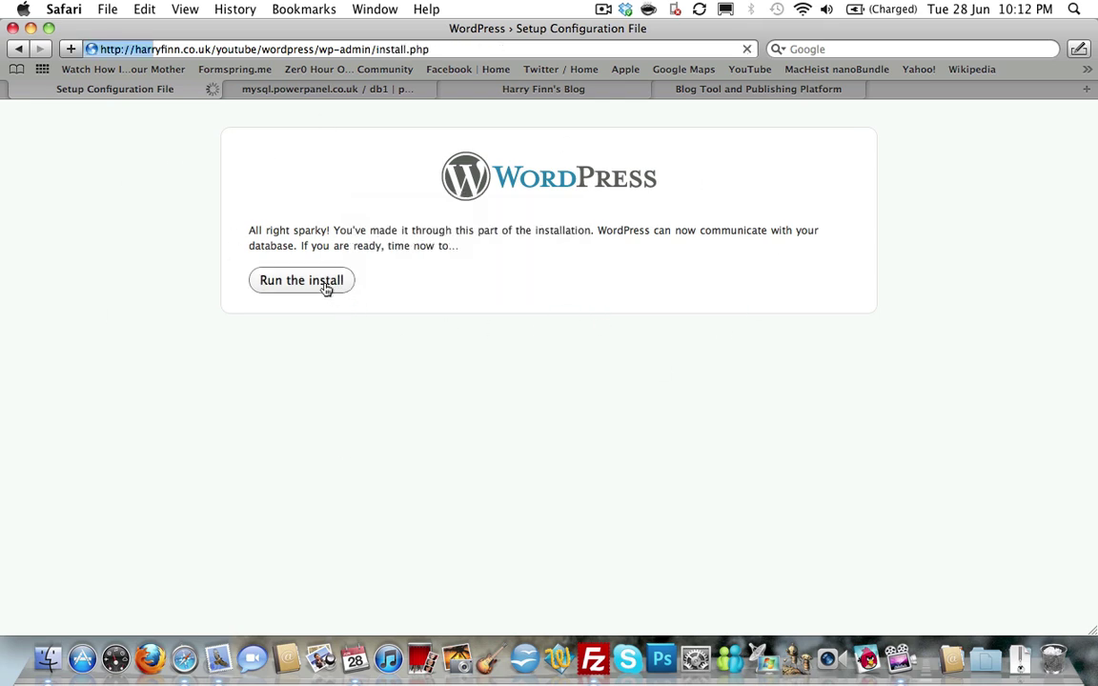
scroll(325, 289, down, 2)
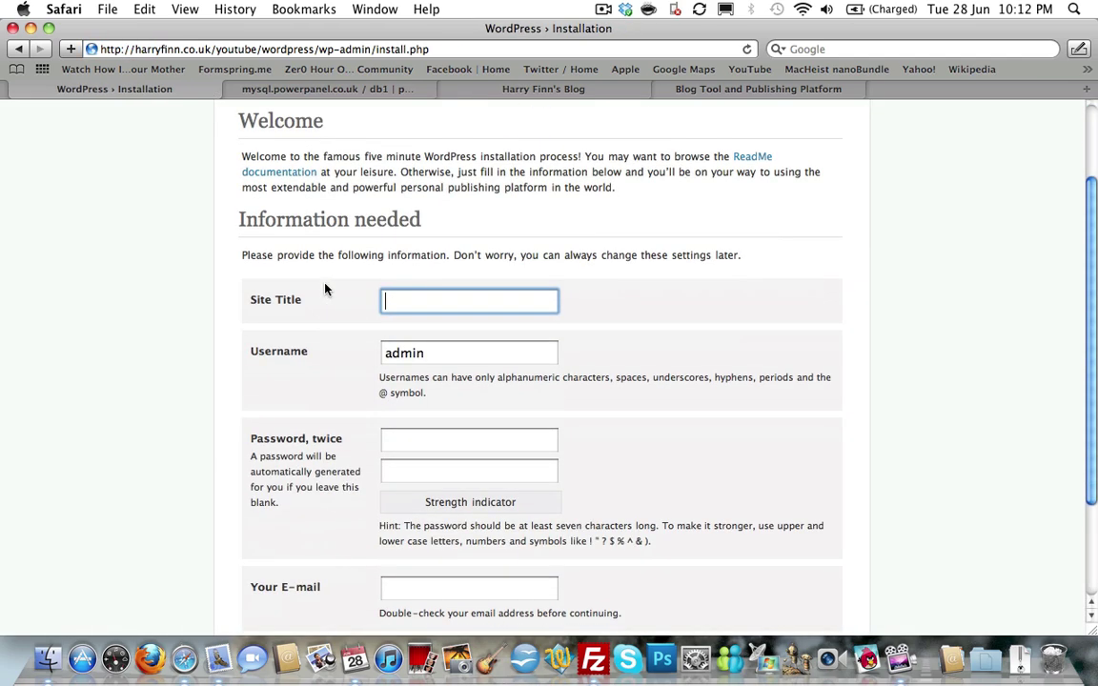
scroll(325, 289, up, 1)
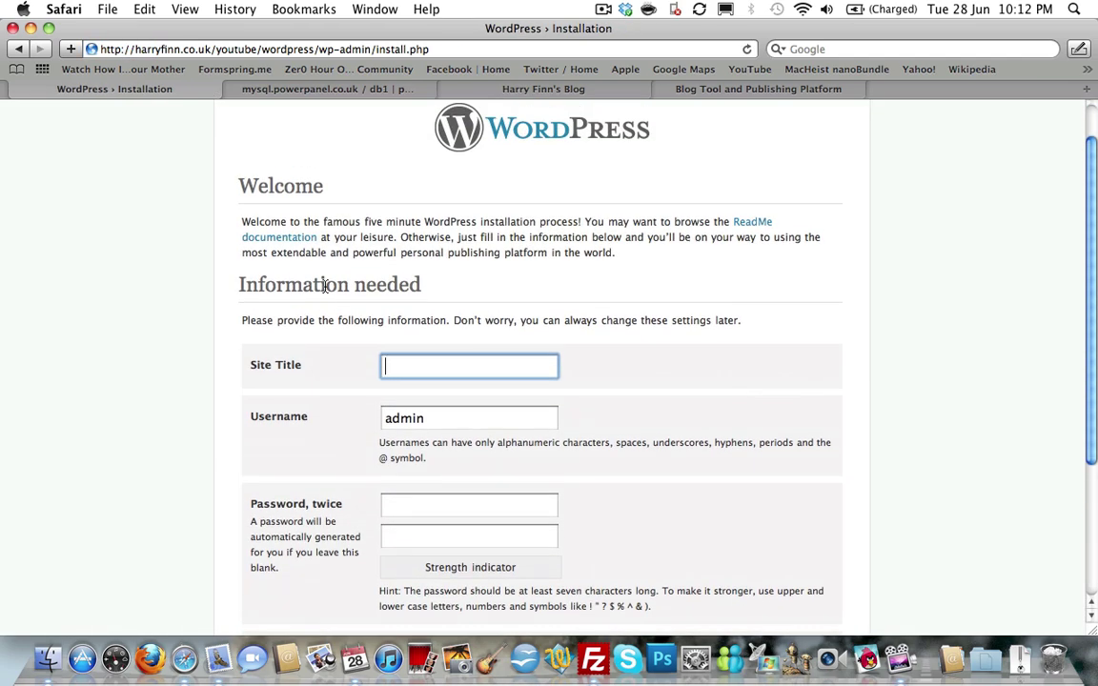
scroll(325, 286, down, 2)
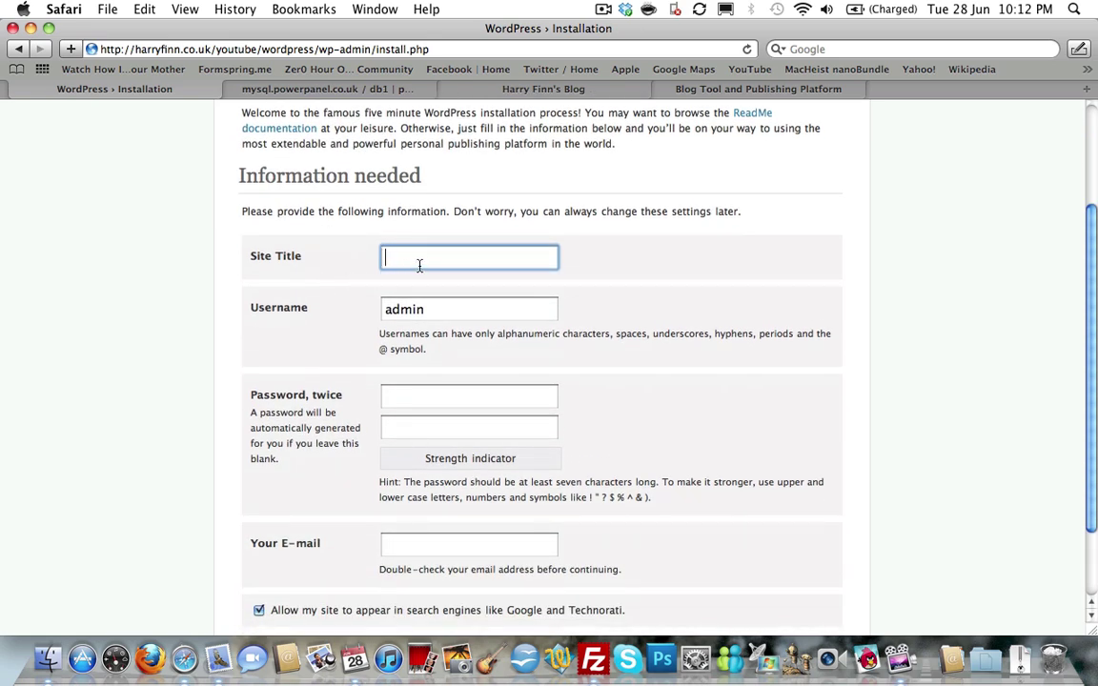
text(My Blog)
click(471, 309)
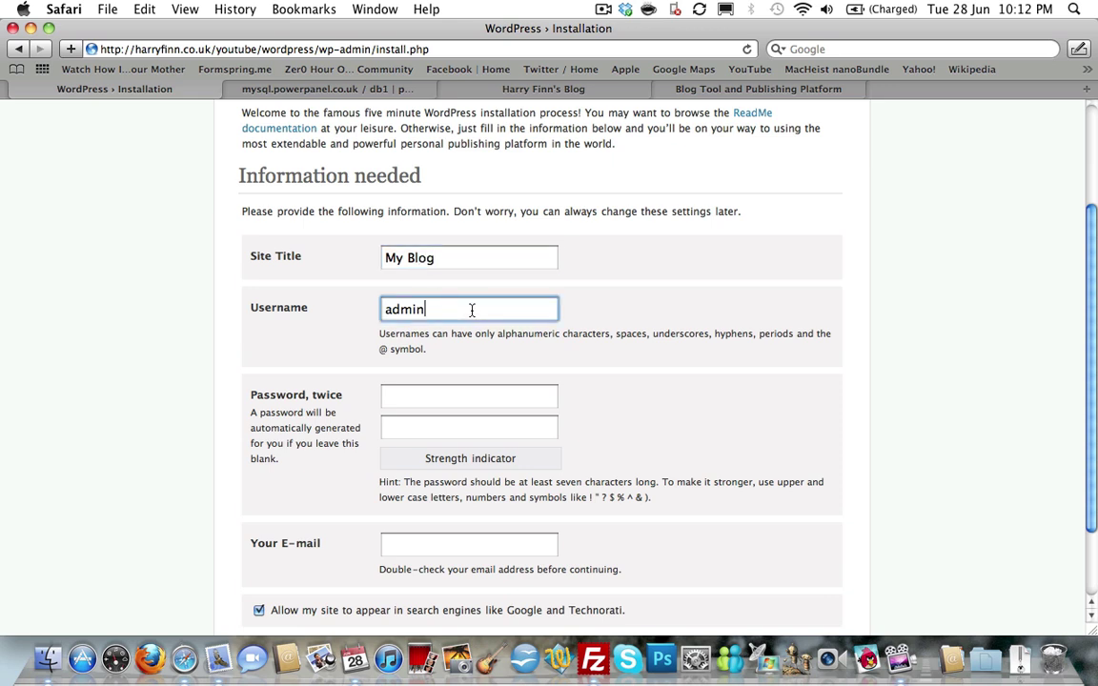
Enter the admin password in both boxes and fill in the admin e-mail address.
click(465, 396)
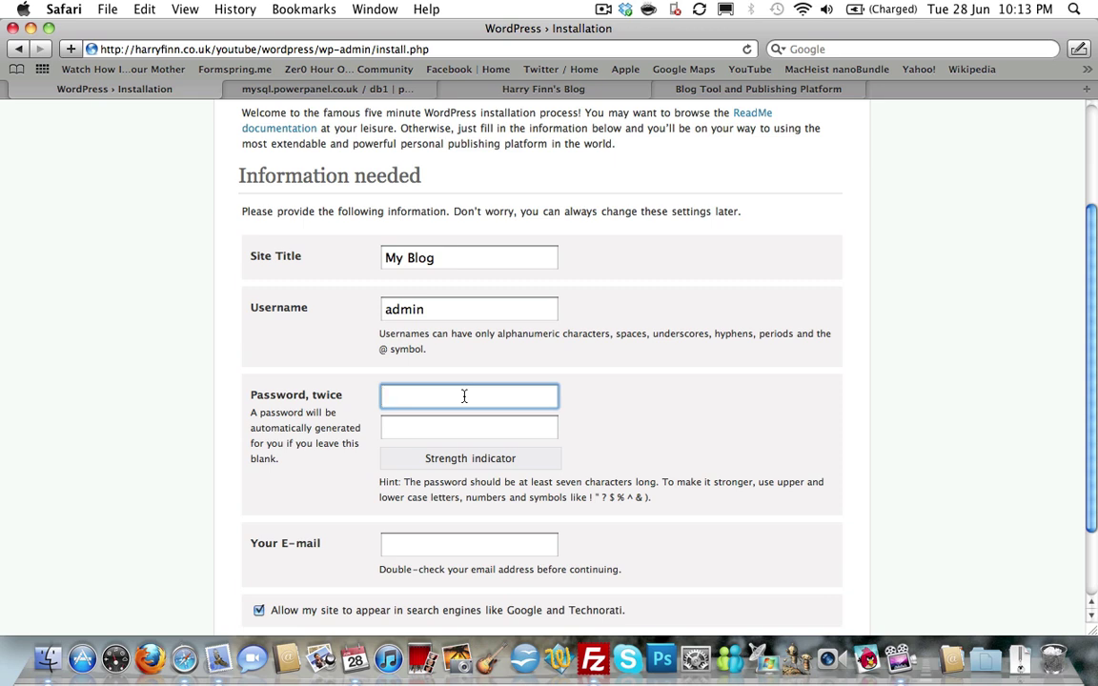
text(••••)
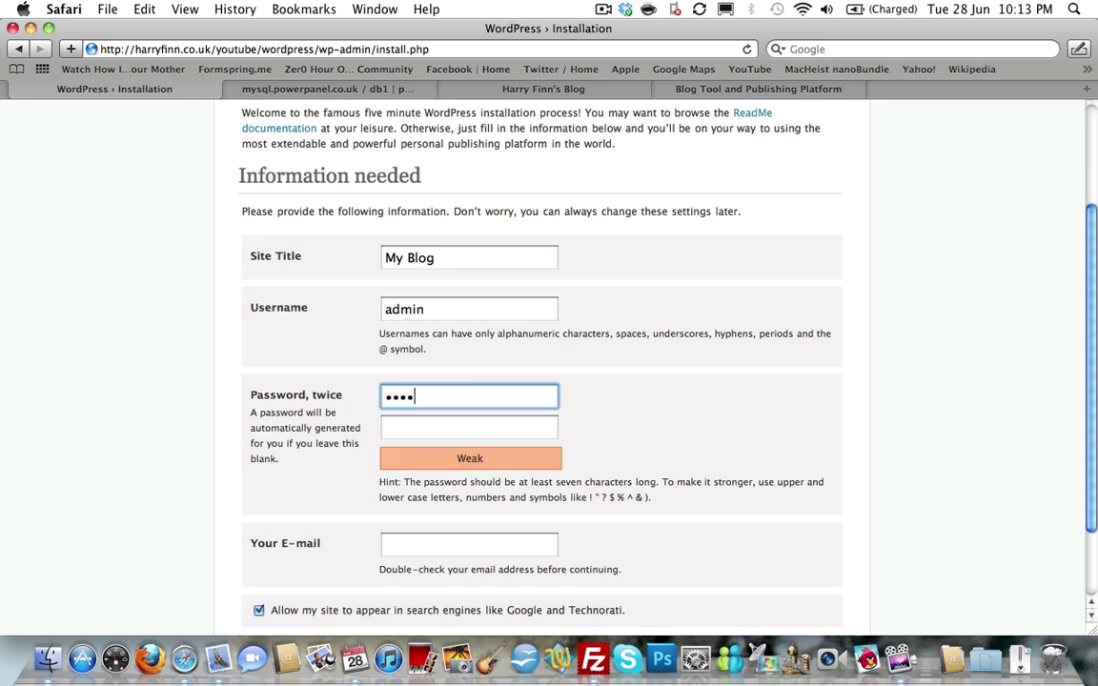
text(•••)
key(BackSpace)
key(BackSpace)
key(BackSpace)
key(BackSpace)
key(BackSpace)
key(BackSpace)
key(BackSpace)
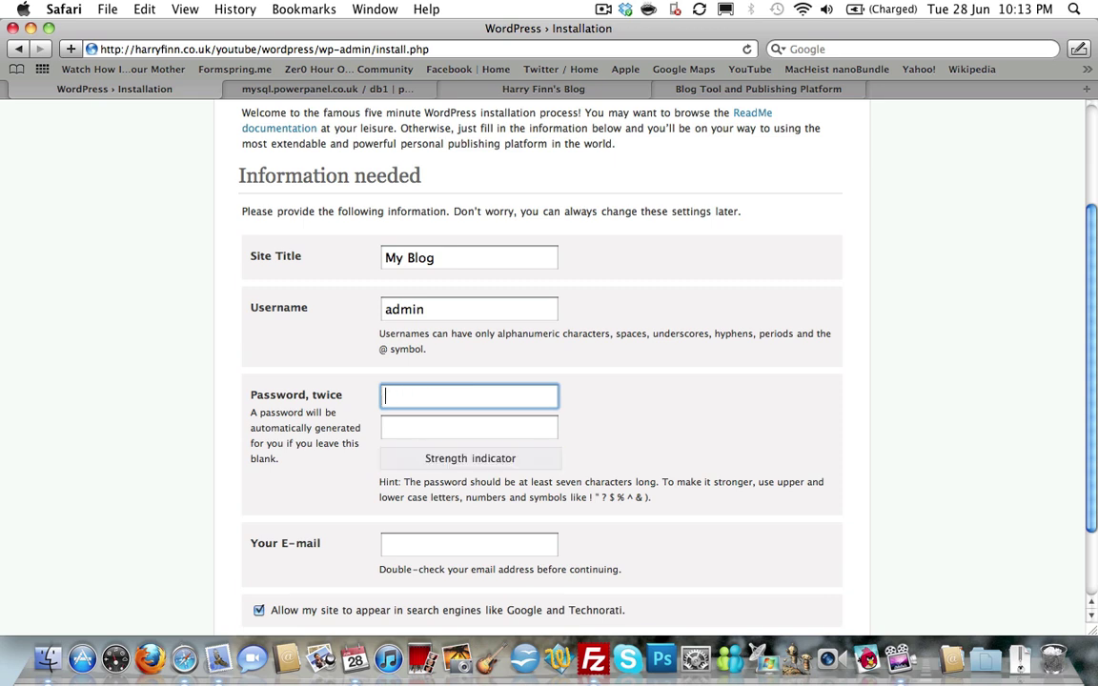
text(••••••••)
key(Tab)
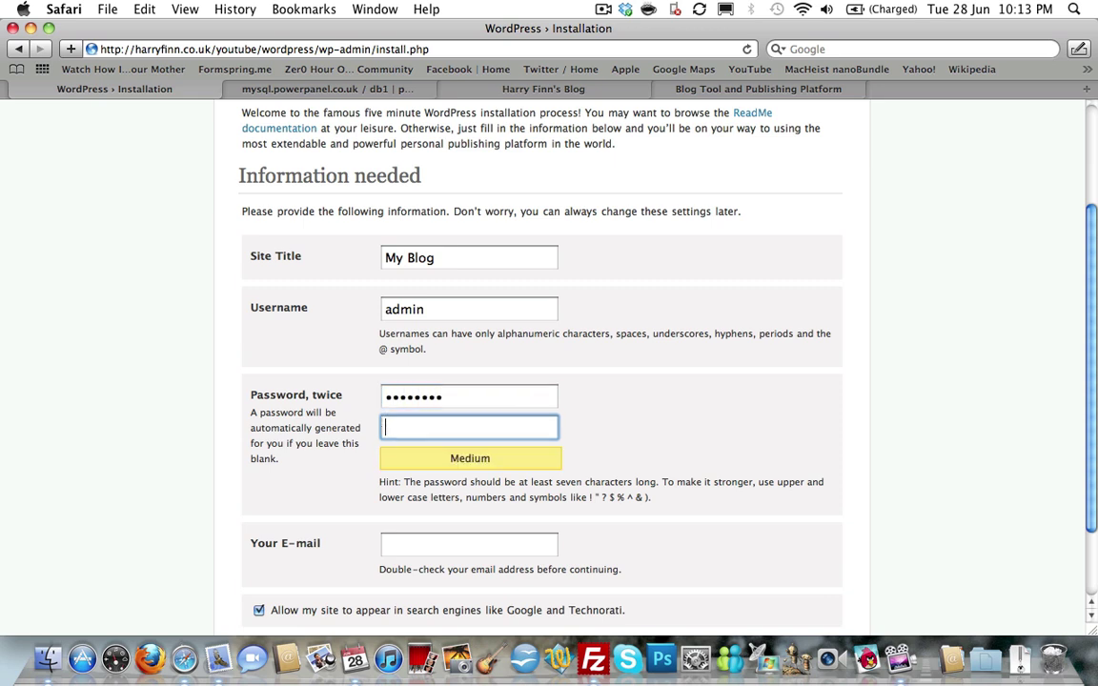
text(••••••••)
click(472, 543)
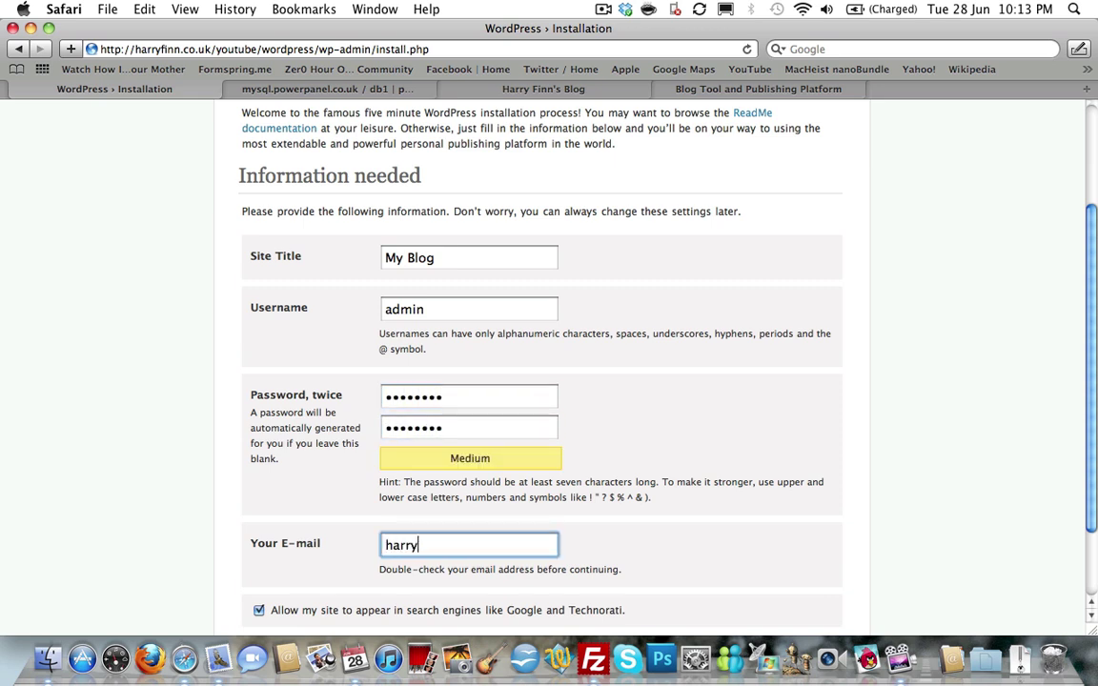
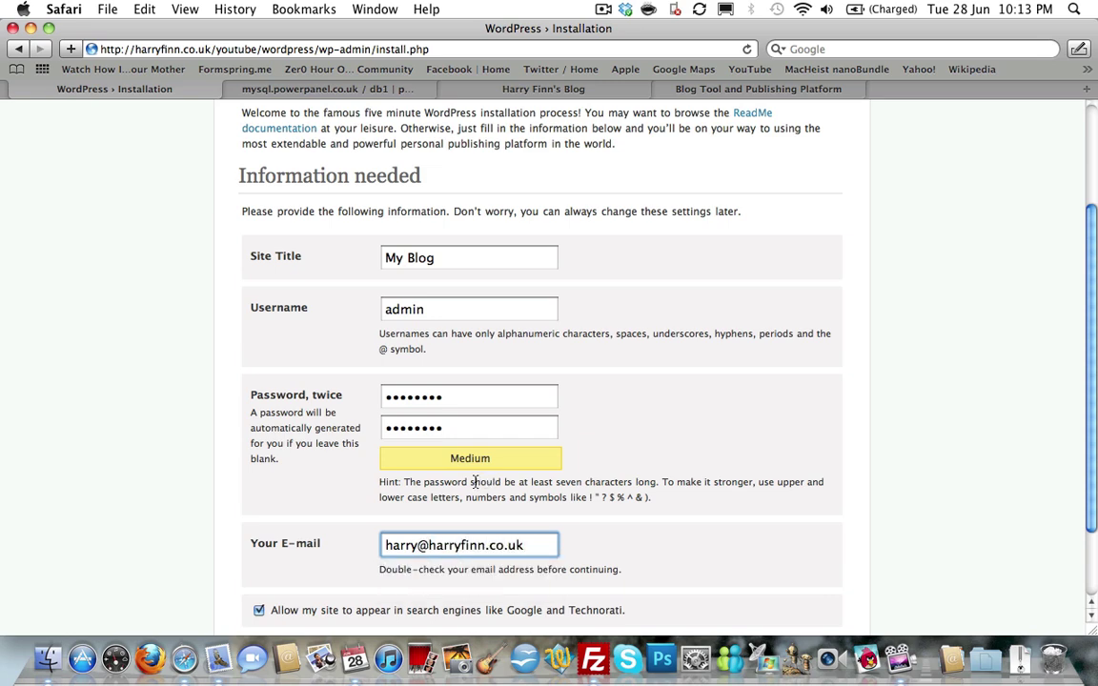
scroll(474, 482, down, 3)
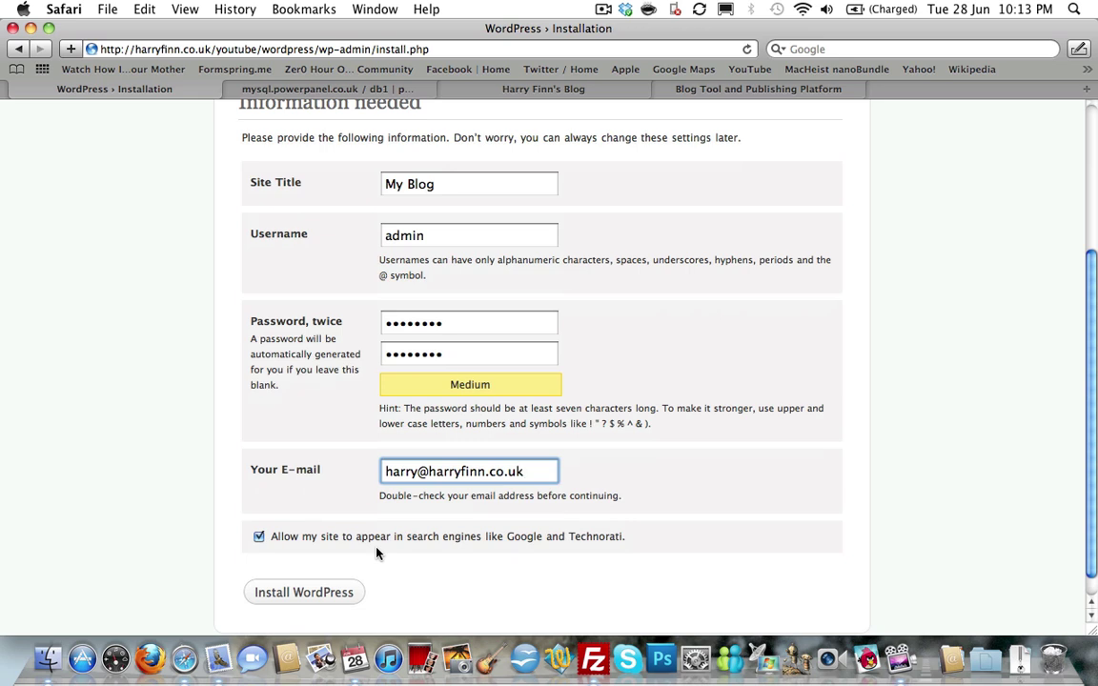
Install WordPress, then log in as admin with the chosen password to reach the Dashboard.
click(318, 594)
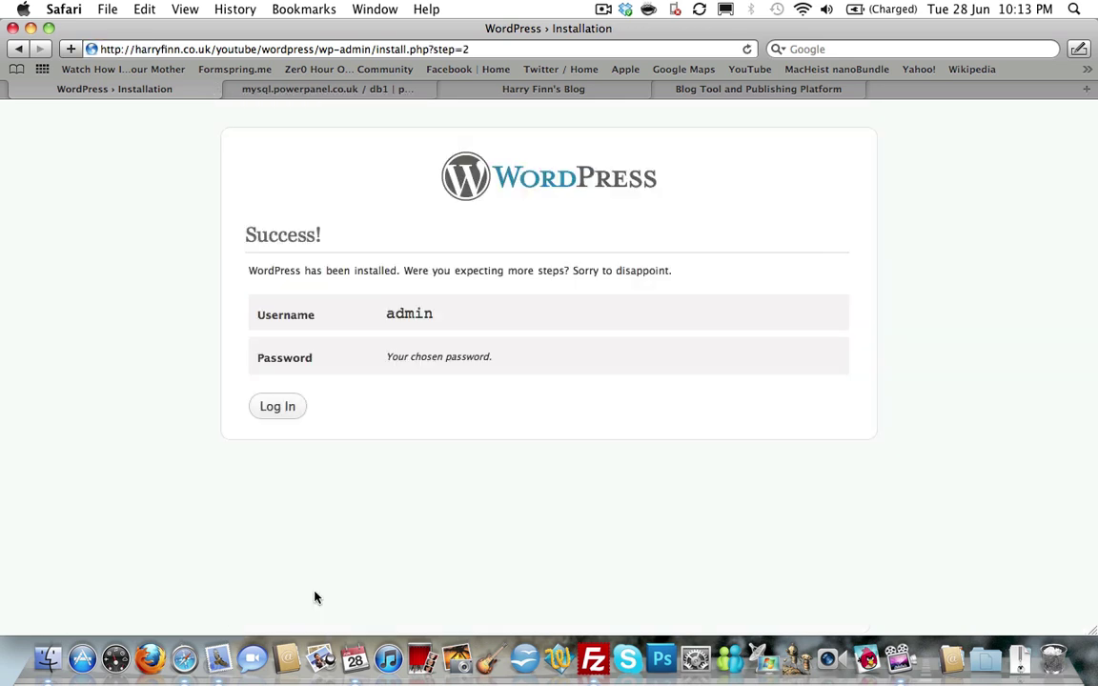
click(286, 406)
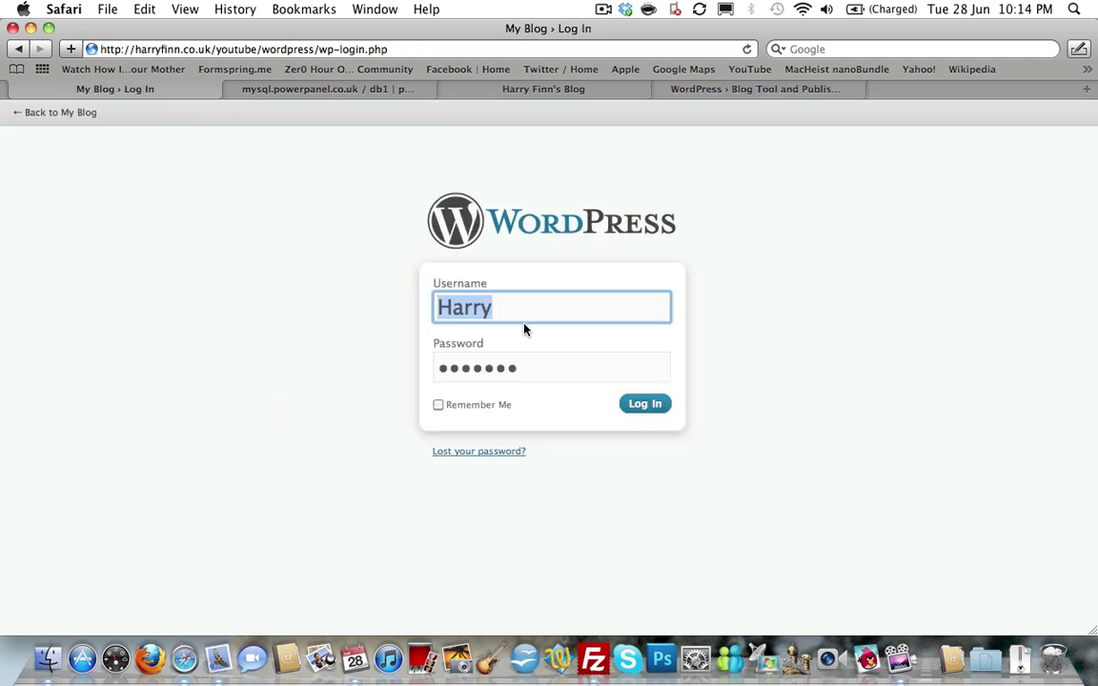
text(admin)
key(Tab)
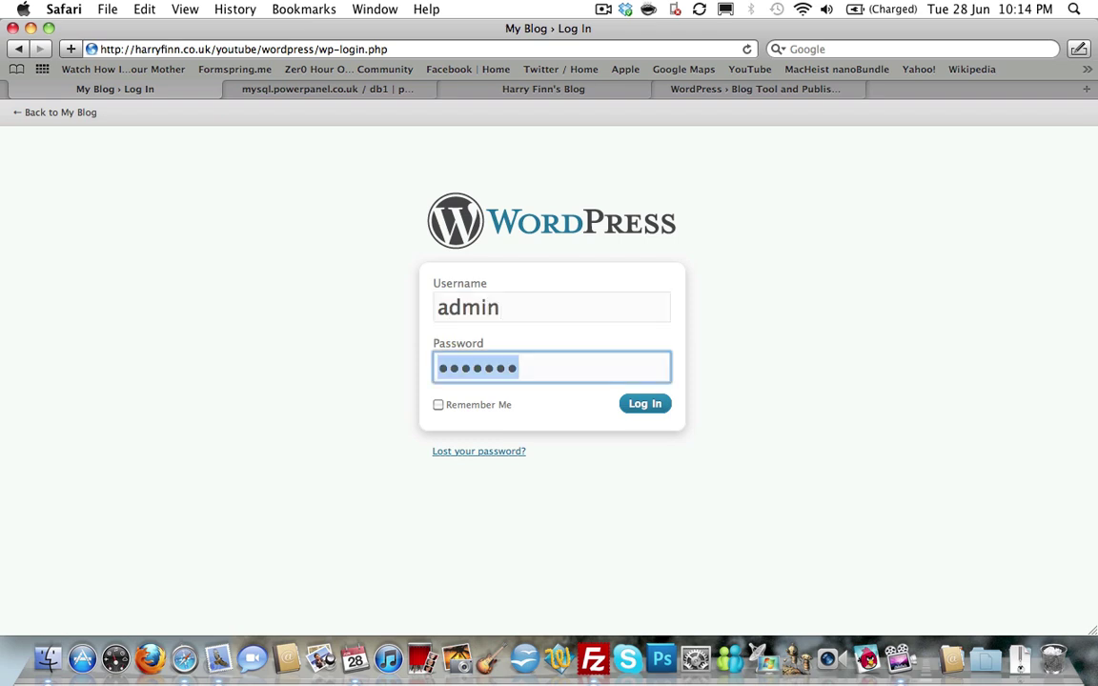
text(********)
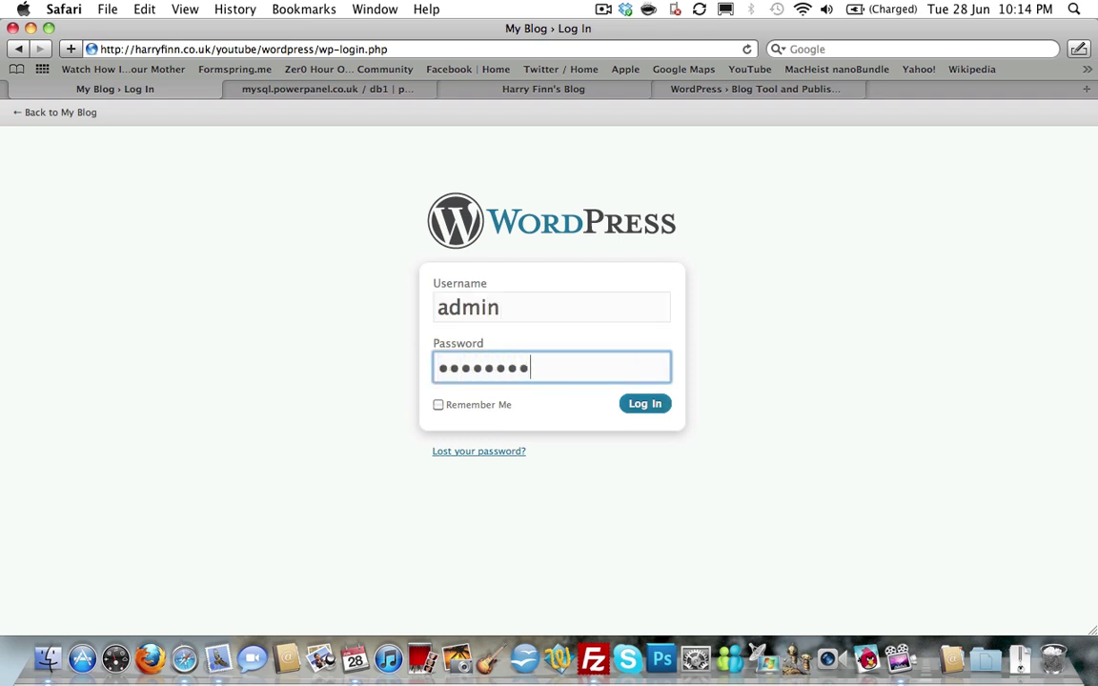
key(Return)
key(Return)
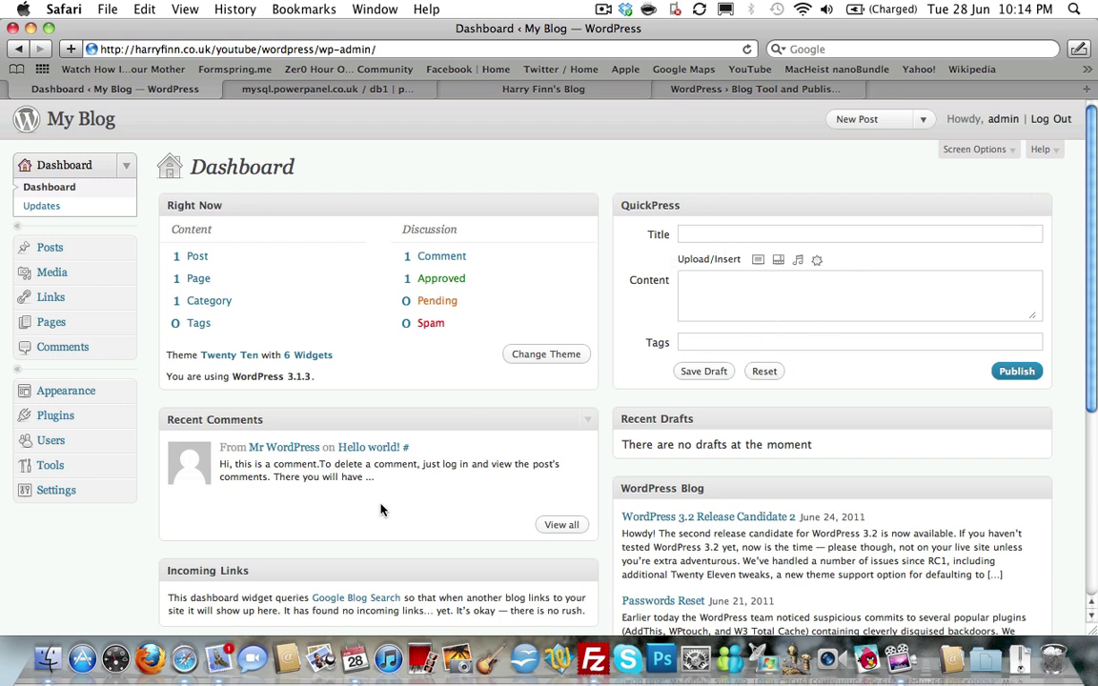
Scroll through the Dashboard widgets (1 post, 1 page, 1 category, 1 comment) and return to the top.
scroll(385, 497, down, 3)
scroll(385, 498, down, 2)
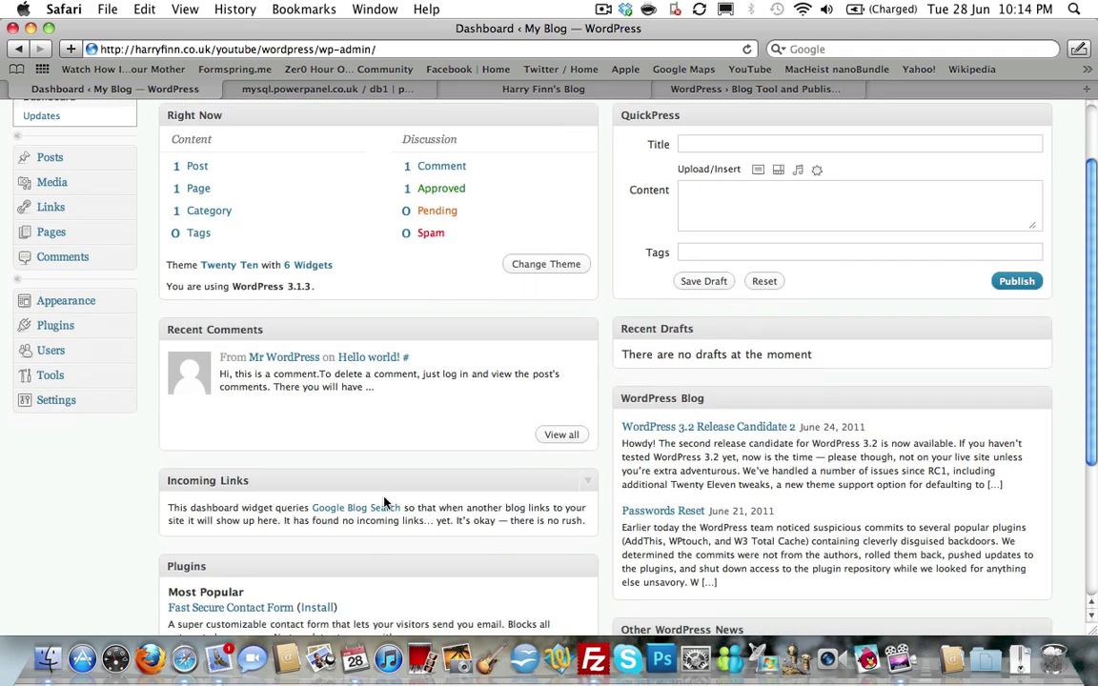
scroll(755, 355, down, 6)
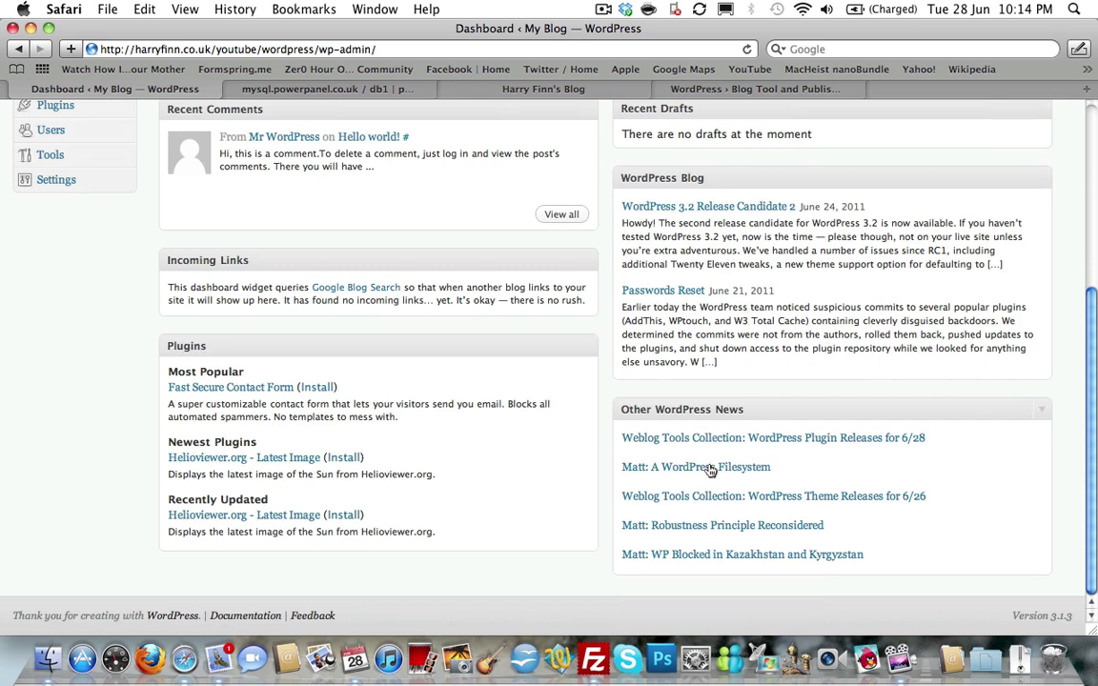
scroll(394, 487, up, 6)
scroll(393, 487, up, 5)
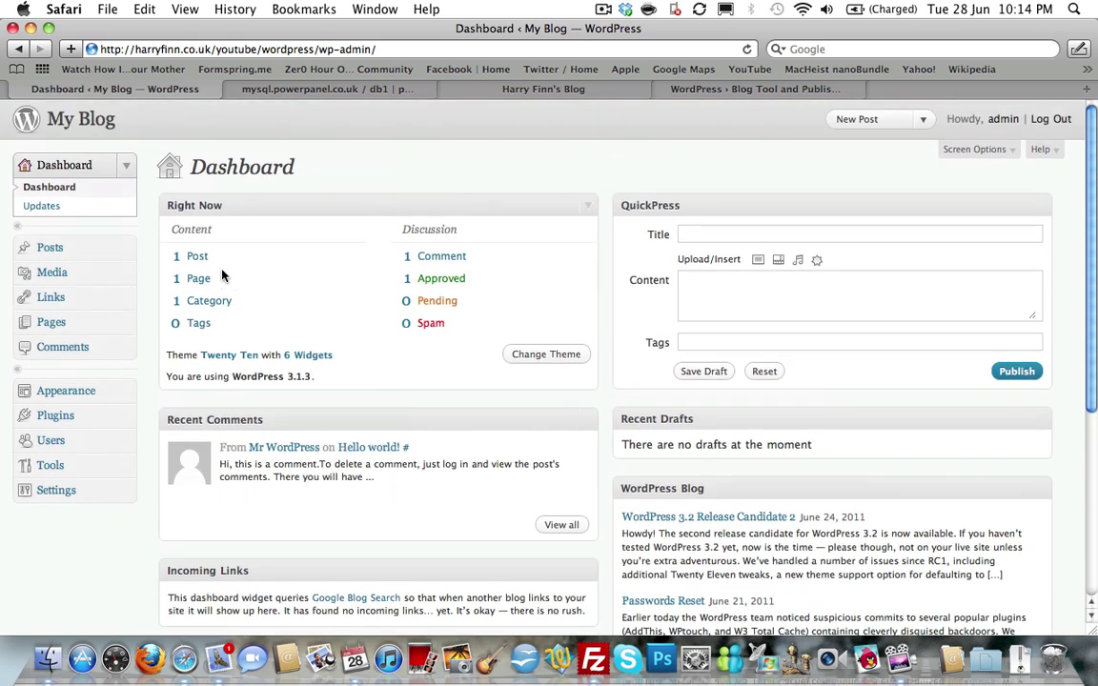
Switch from the admin header to the public My Blog front page and scroll over its Hello world! post.
click(96, 128)
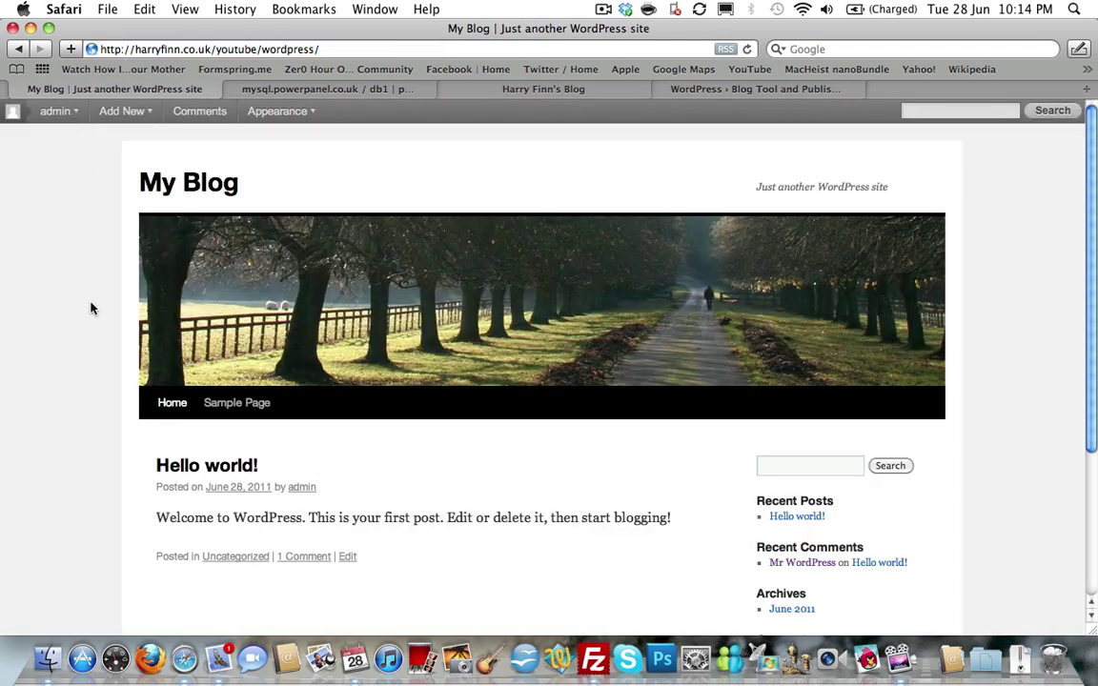
scroll(90, 308, down, 1)
scroll(91, 308, up, 1)
scroll(90, 308, down, 5)
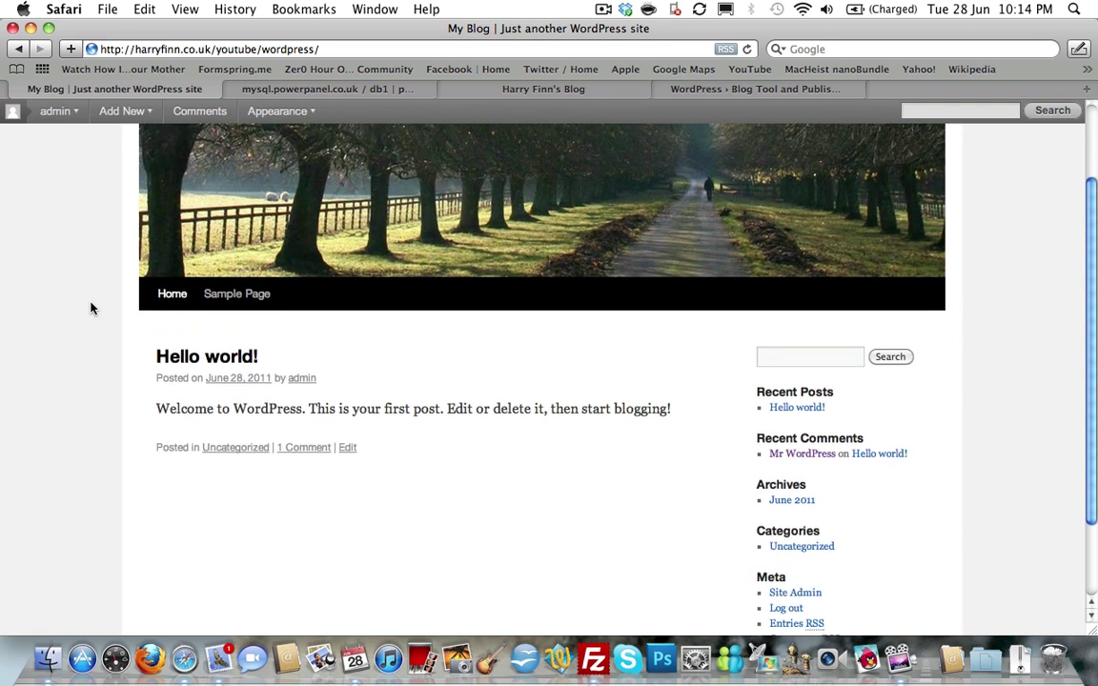
scroll(91, 316, up, 5)
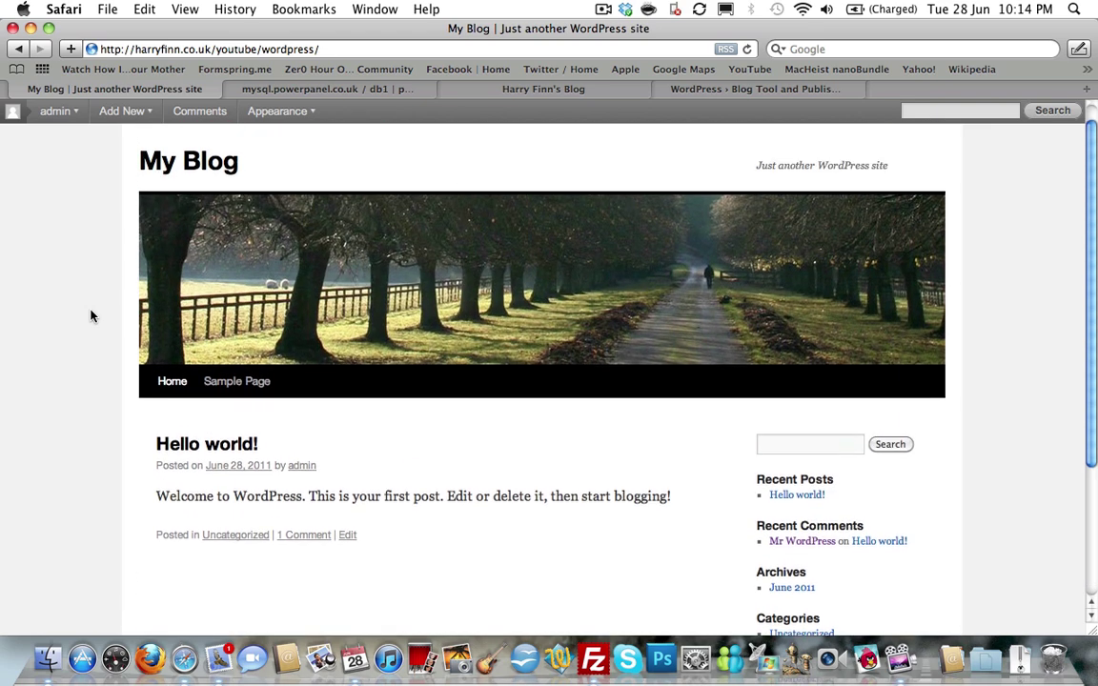